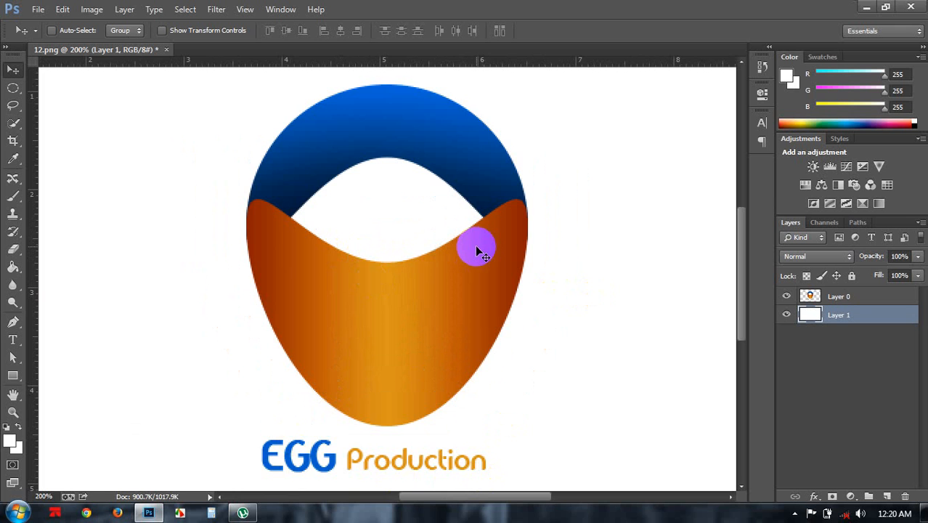
key("ctrl+minus")
key("ctrl+plus")
key("ctrl+minus")
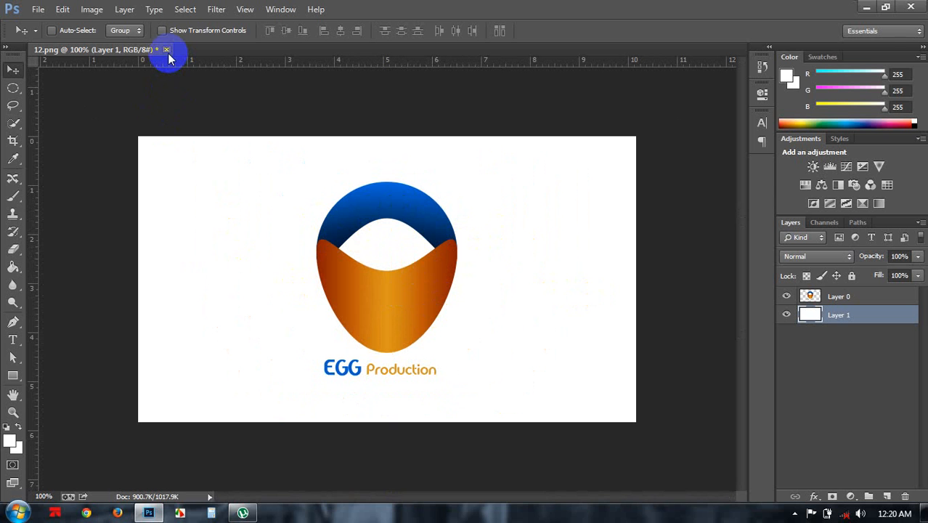
Create a new 1366 x 768 px document at 72 pixels/inch, in RGB Color, with a white background
left_click(38, 9)
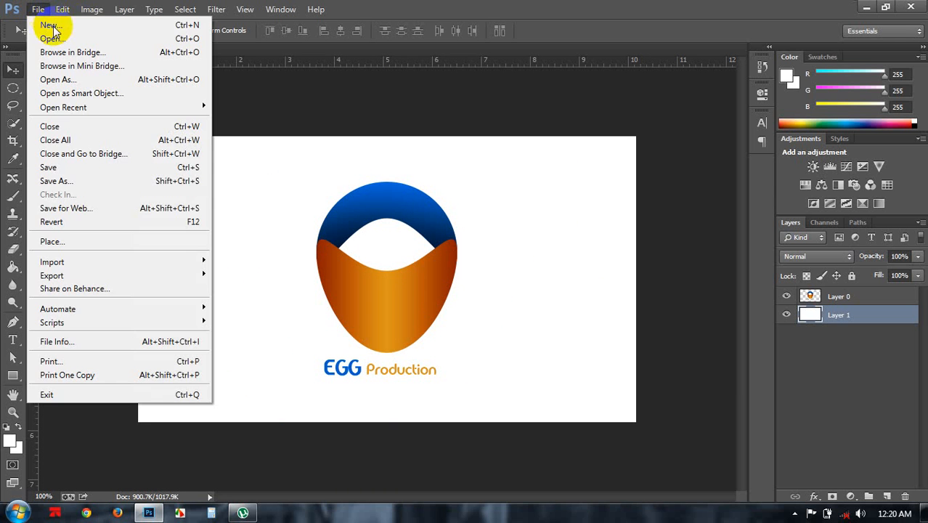
left_click(51, 27)
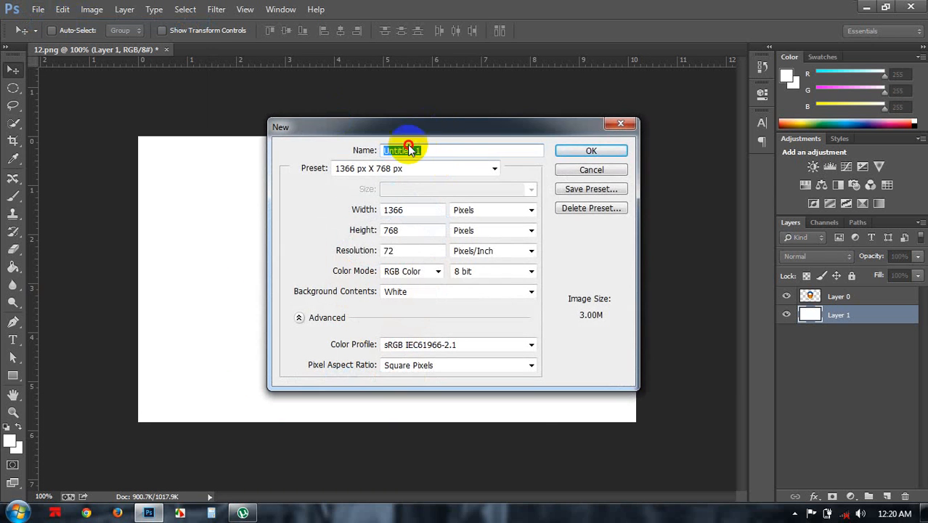
left_click_drag(427, 131, 340, 146)
left_click_drag(331, 226, 141, 237)
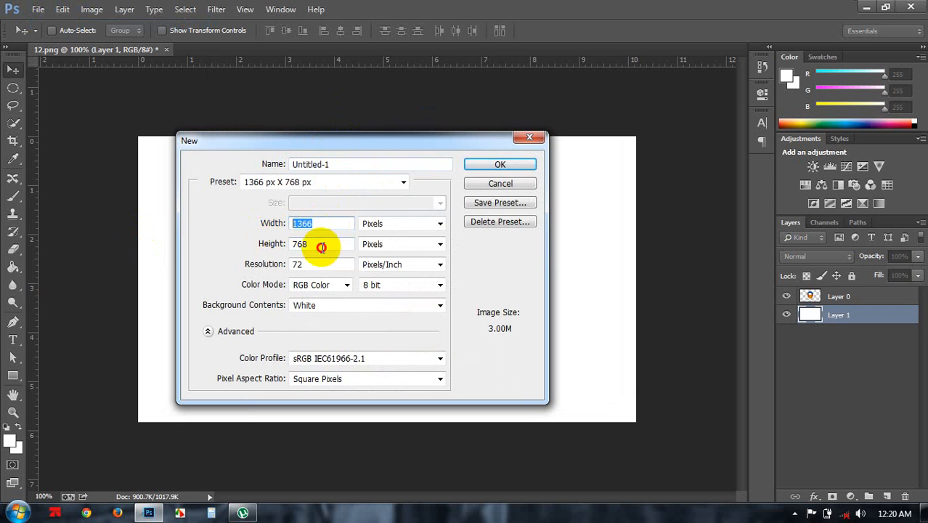
left_click_drag(322, 244, 232, 247)
left_click(505, 163)
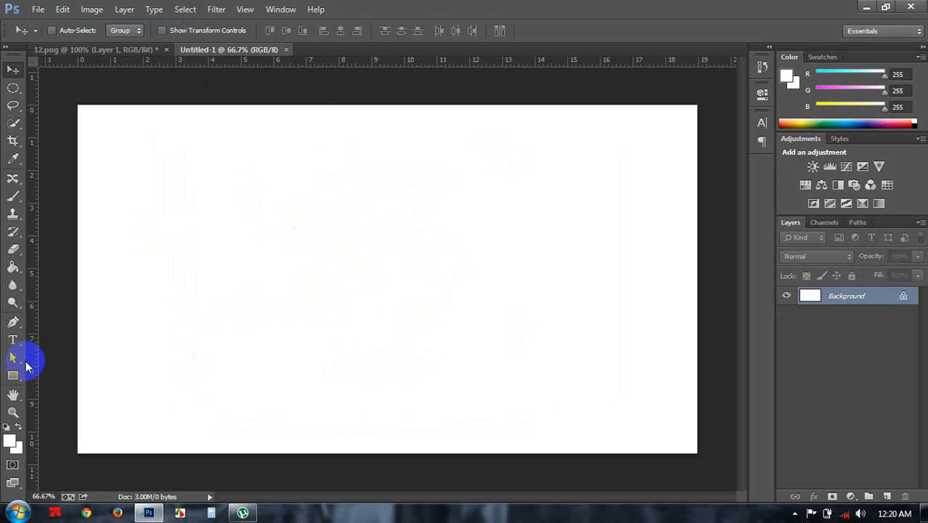
Draw a circle shape of about 366 px diameter in the upper middle of the canvas with the Ellipse tool
left_click_drag(22, 372, 93, 395)
left_click_drag(285, 166, 450, 456)
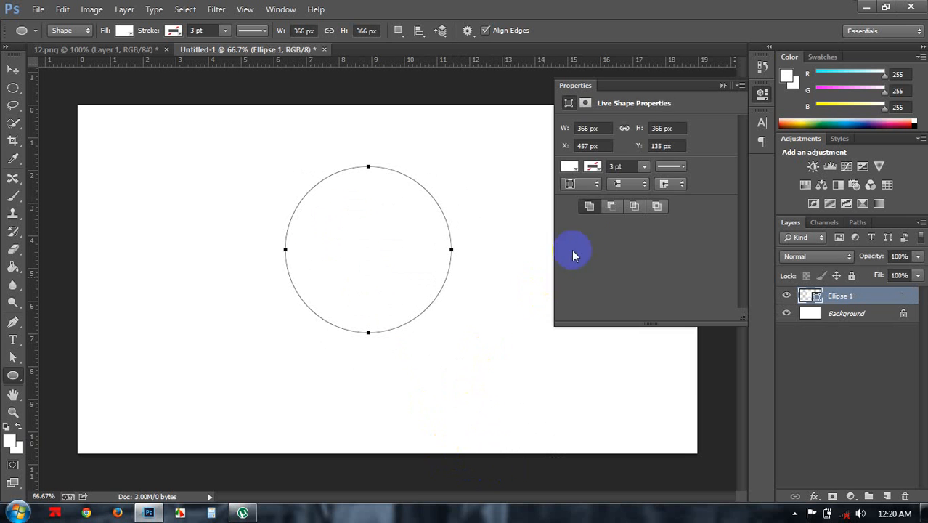
left_click(722, 85)
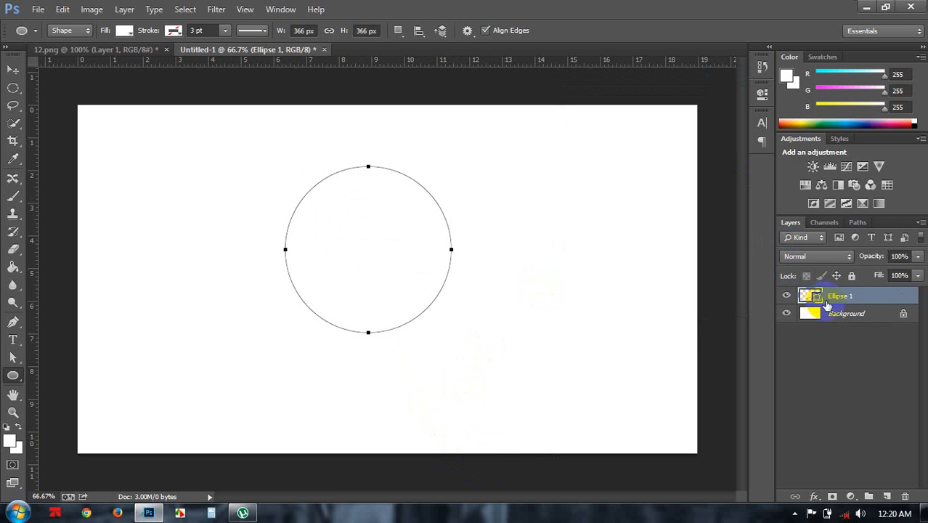
Set the circle's fill colour to bright blue, 0084ff
double_click(807, 295)
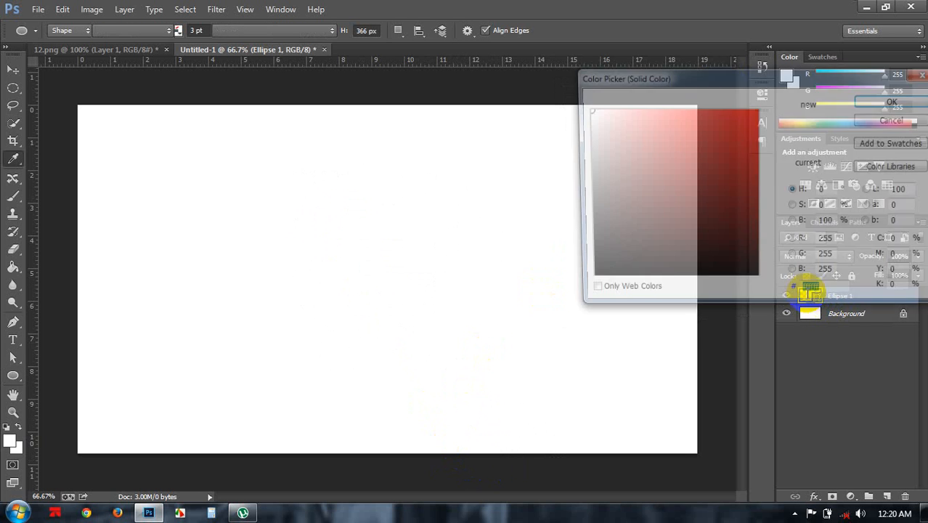
left_click_drag(696, 86, 701, 117)
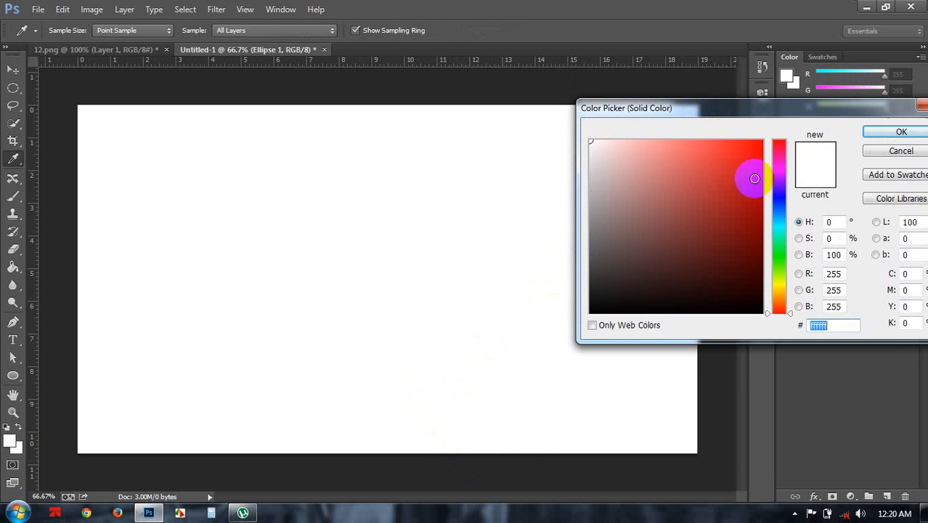
left_click(783, 213)
left_click(761, 141)
left_click(874, 134)
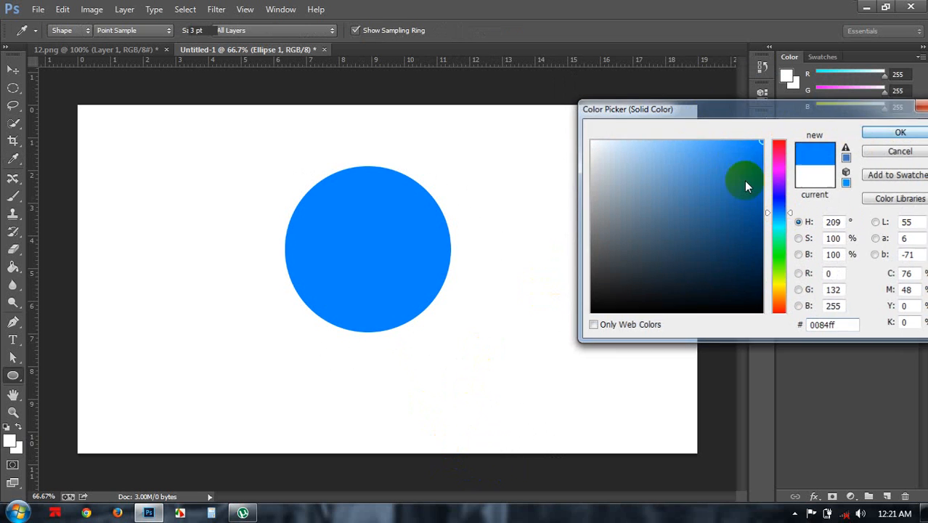
Reposition the blue circle slightly within the upper middle of the canvas
left_click(13, 70)
left_click_drag(391, 238, 376, 225)
scroll(408, 230, "up", 1)
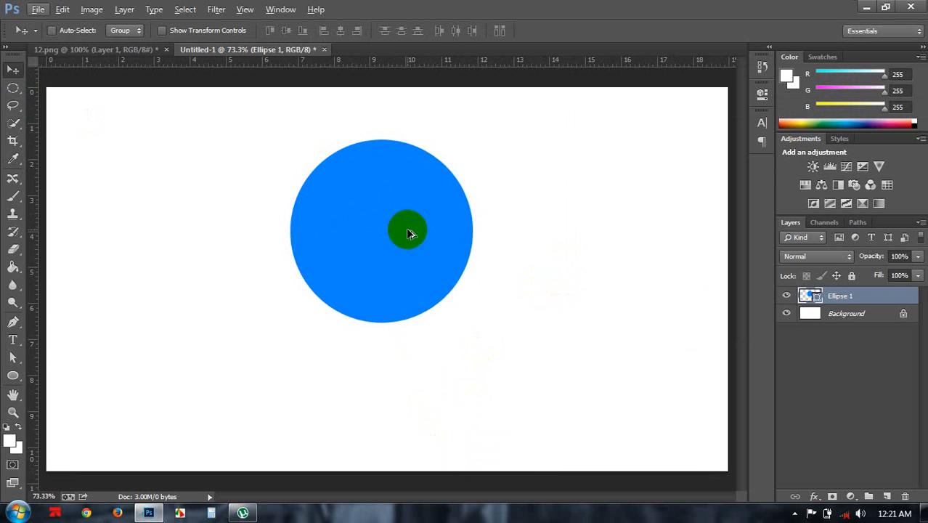
left_click_drag(408, 234, 405, 240)
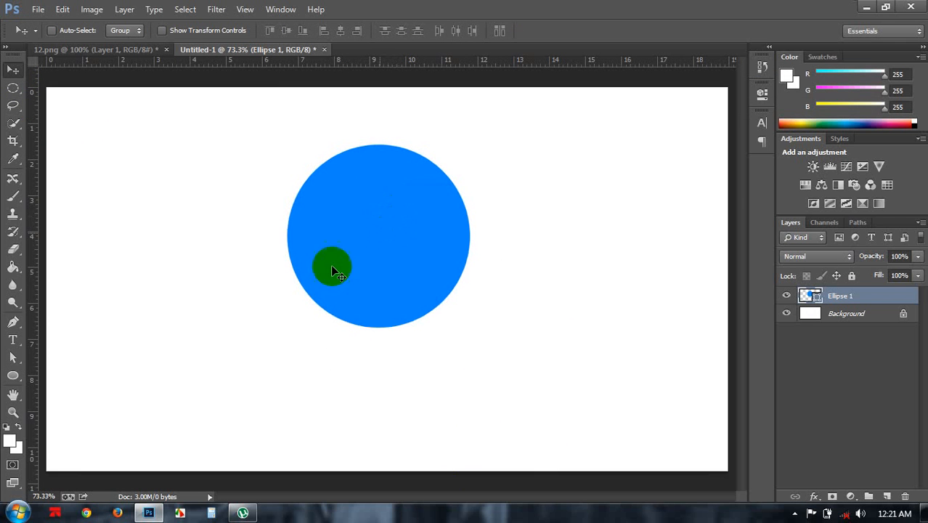
Move the circle's bottom anchor point straight down to form an inverted egg shape about 461 px high
left_click(12, 356)
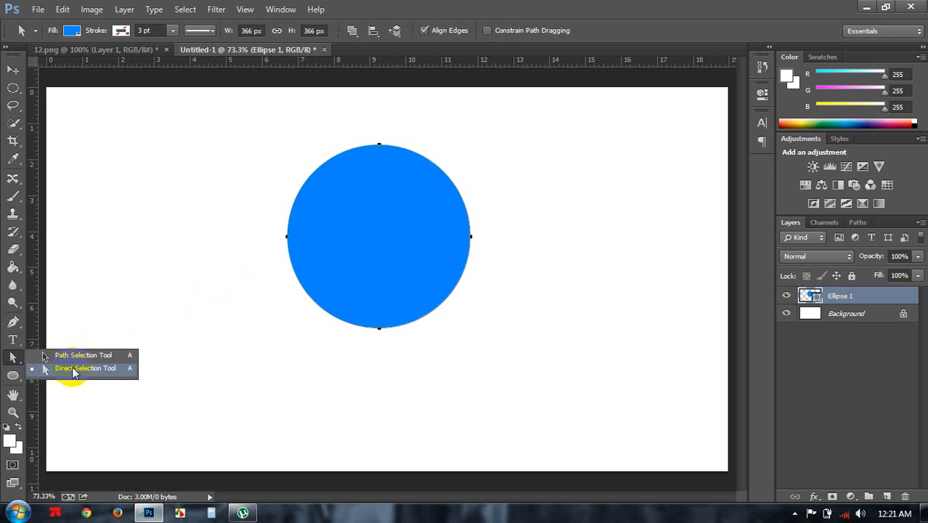
left_click(97, 373)
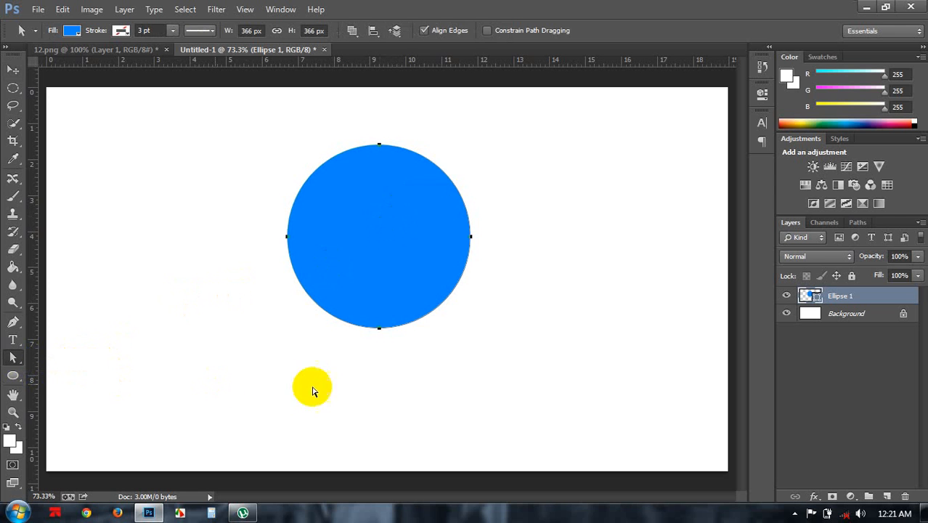
left_click_drag(385, 367, 369, 314)
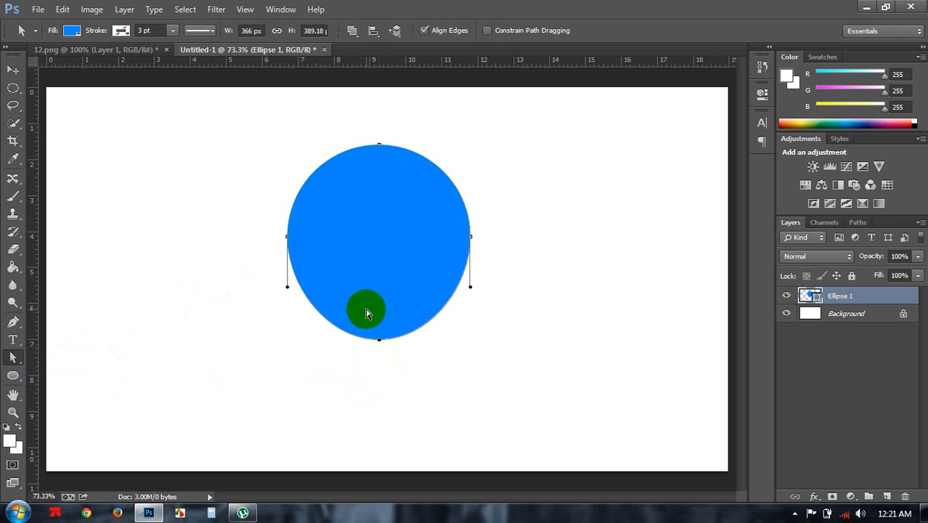
key("shift+Down")
key("shift+Down")
key("shift+Down")
key("shift+Down")
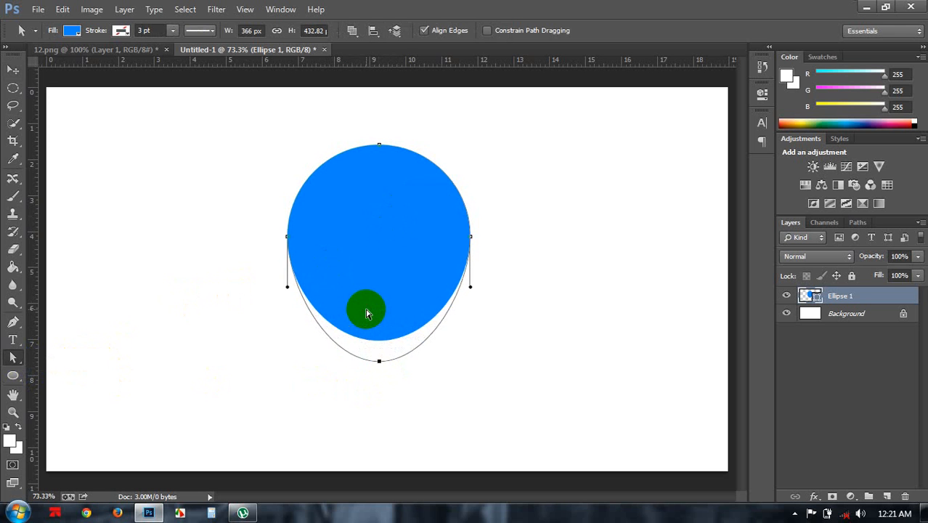
key("Down")
key("Down")
key("Down")
key("Down")
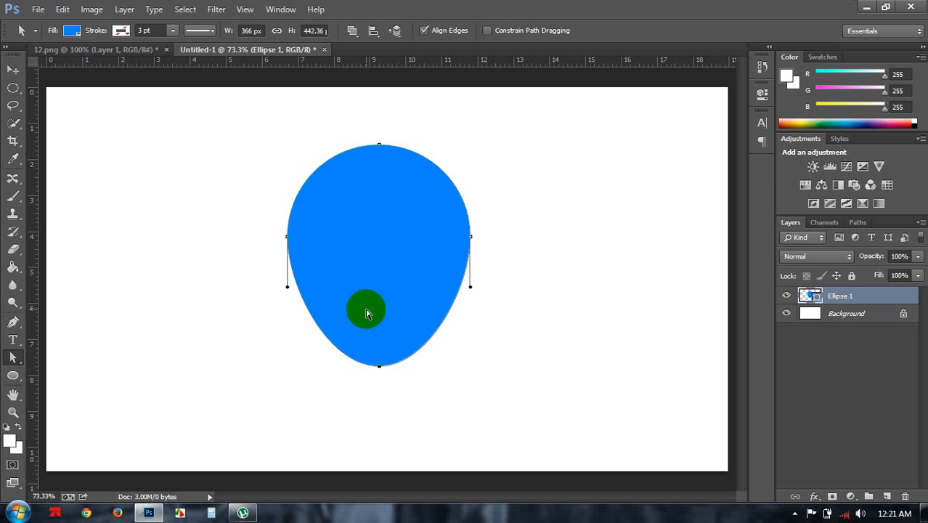
key("Down")
key("Down")
key("Down")
key("Down")
key("Down")
key("Down")
key("Down")
key("Down")
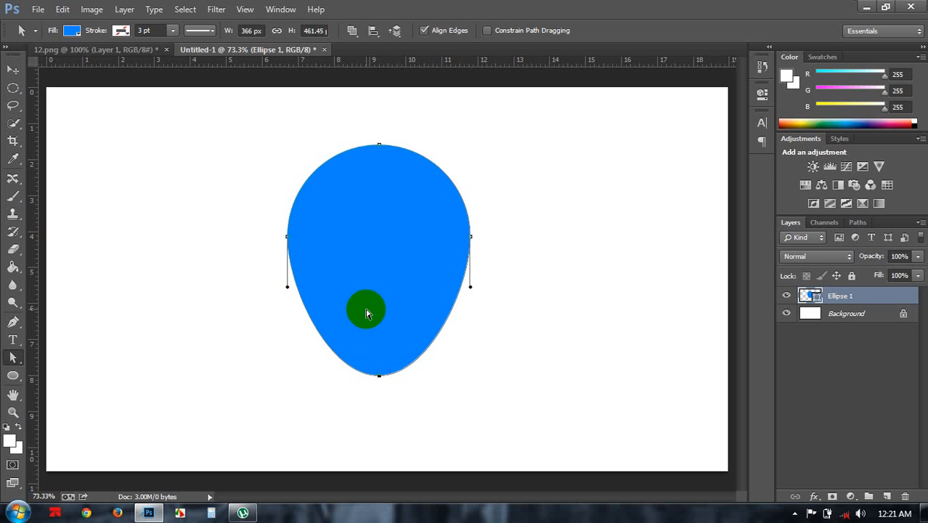
left_click_drag(214, 102, 504, 425)
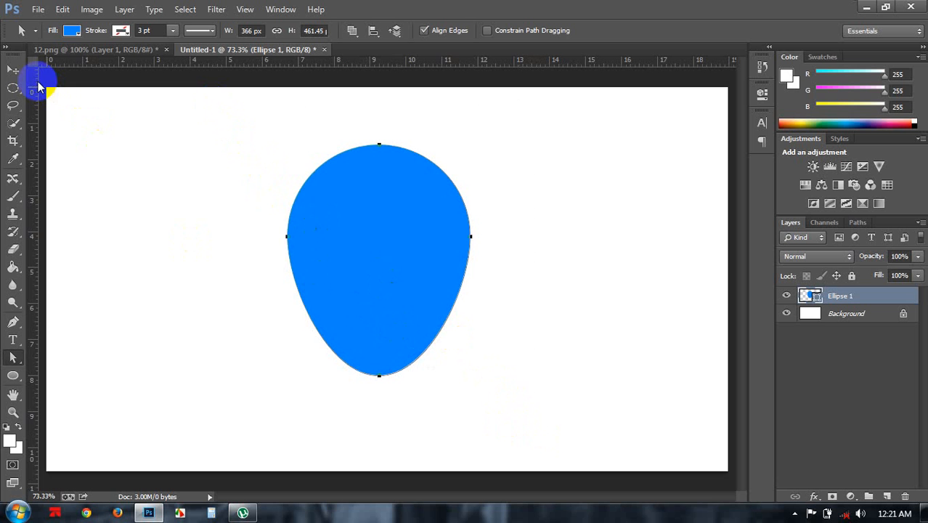
Shift the blue egg slightly toward the vertical middle of the canvas and duplicate its layer
left_click(24, 71)
left_click_drag(345, 228, 429, 261)
right_click(840, 298)
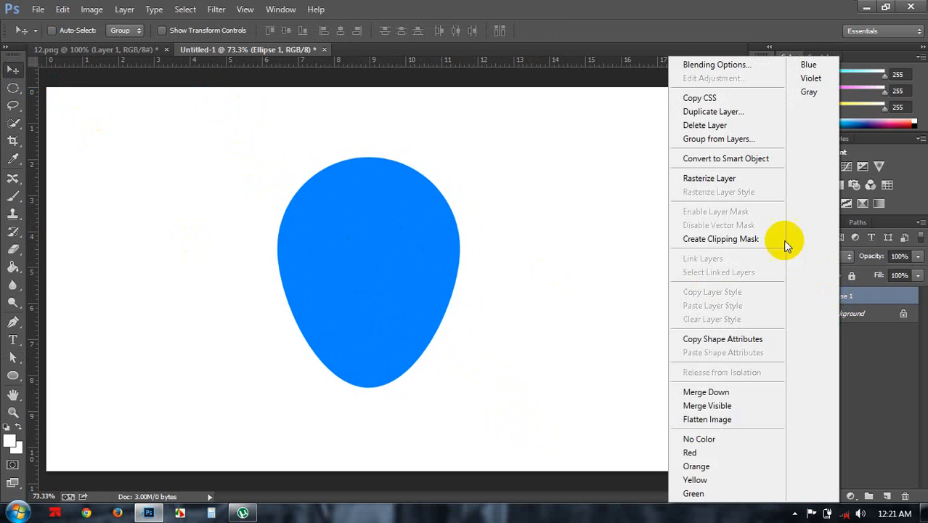
left_click(719, 111)
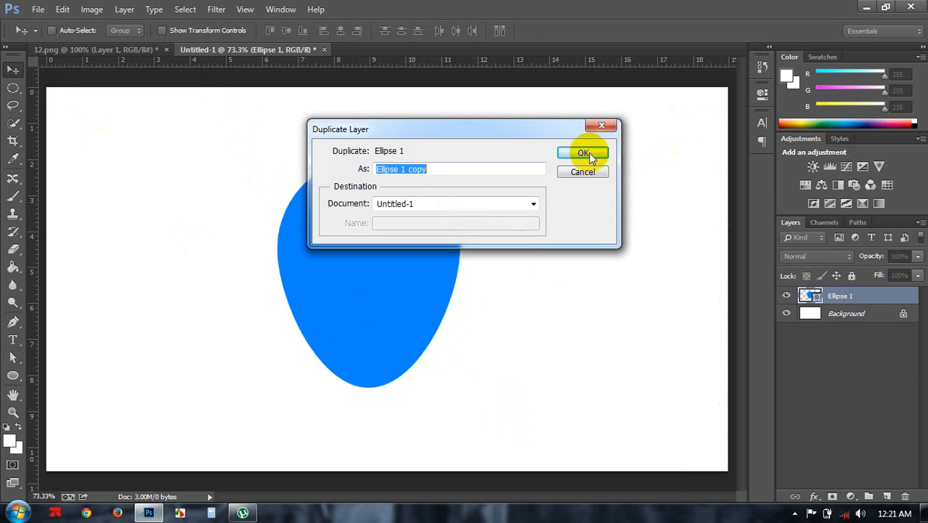
left_click(585, 151)
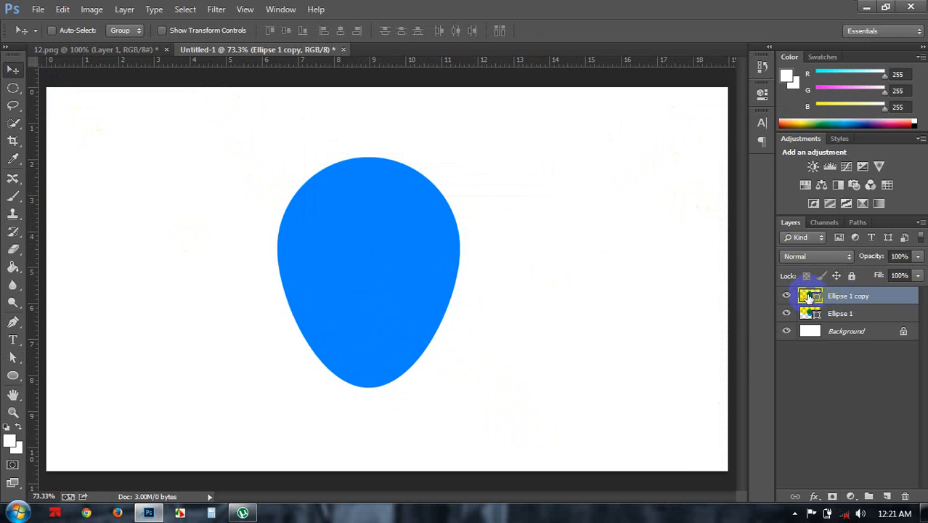
Set the duplicated egg's fill colour to orange, ff8400
double_click(808, 297)
left_click(781, 298)
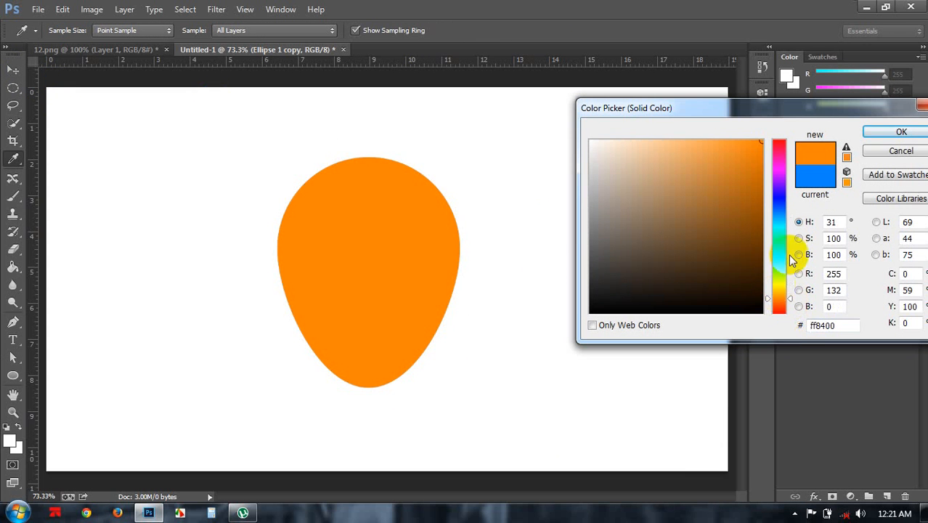
left_click(887, 135)
Compare the orange copy with the blue egg beneath it, and leave the orange layer hidden
left_click(787, 296)
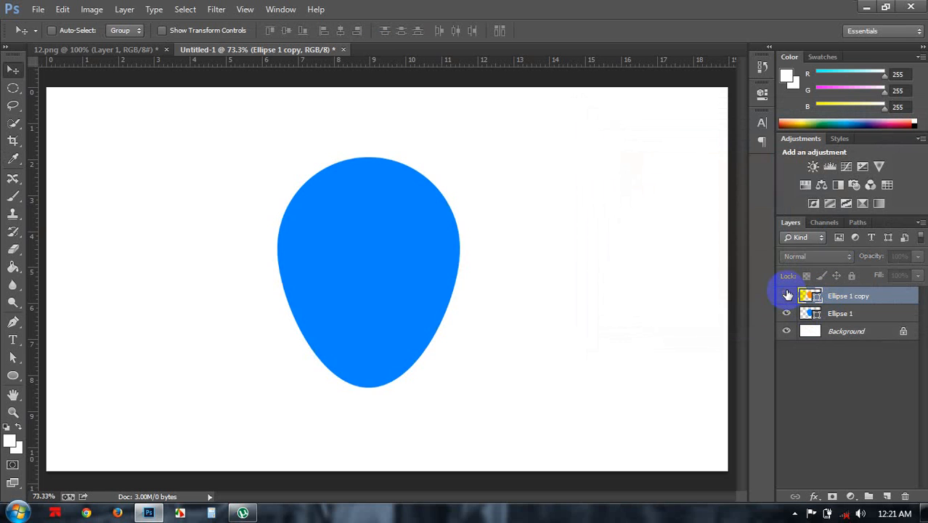
left_click(787, 296)
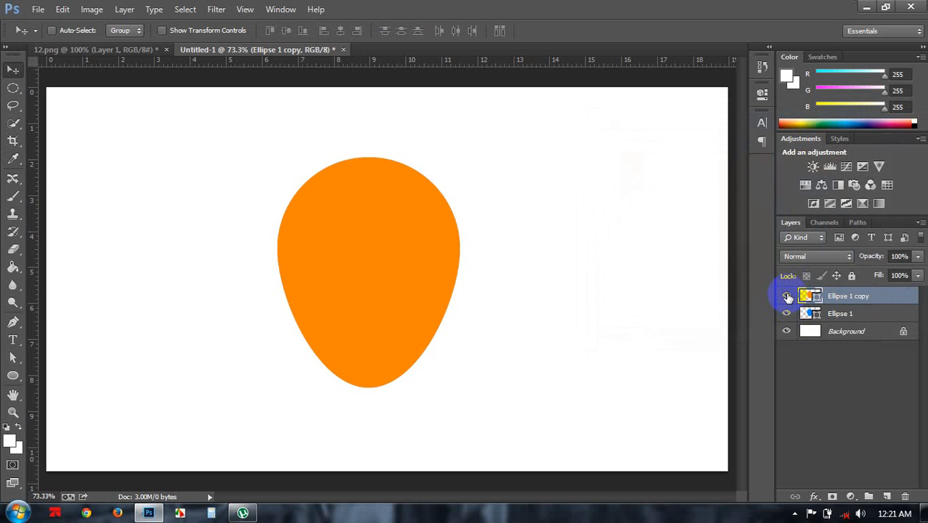
left_click(786, 295)
Pull the blue egg's bottom anchor point up inside the shape to form an arched crescent about 284 px high
left_click(828, 311)
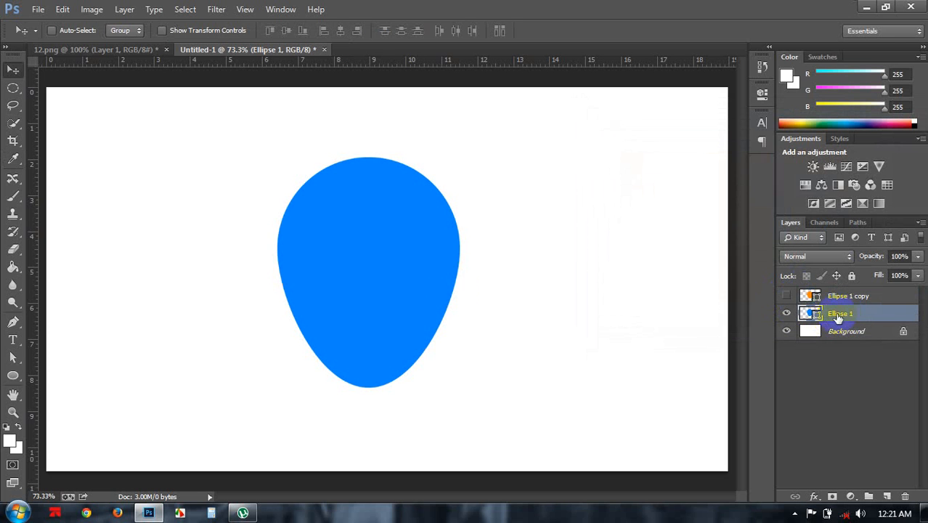
left_click(14, 357)
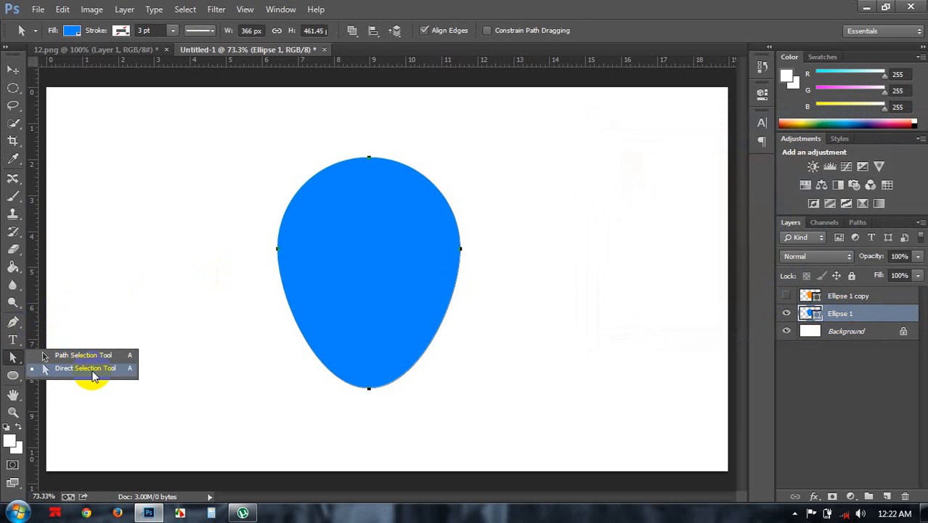
left_click(81, 368)
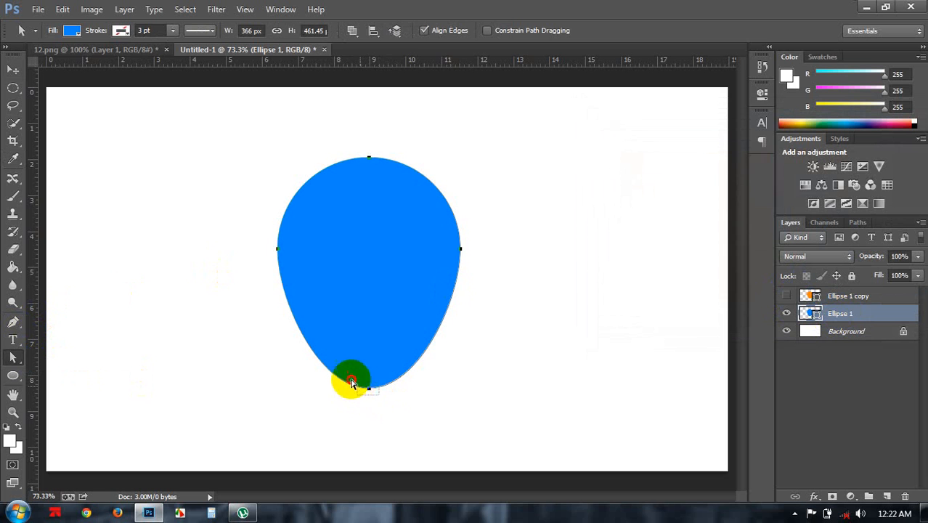
left_click(370, 390)
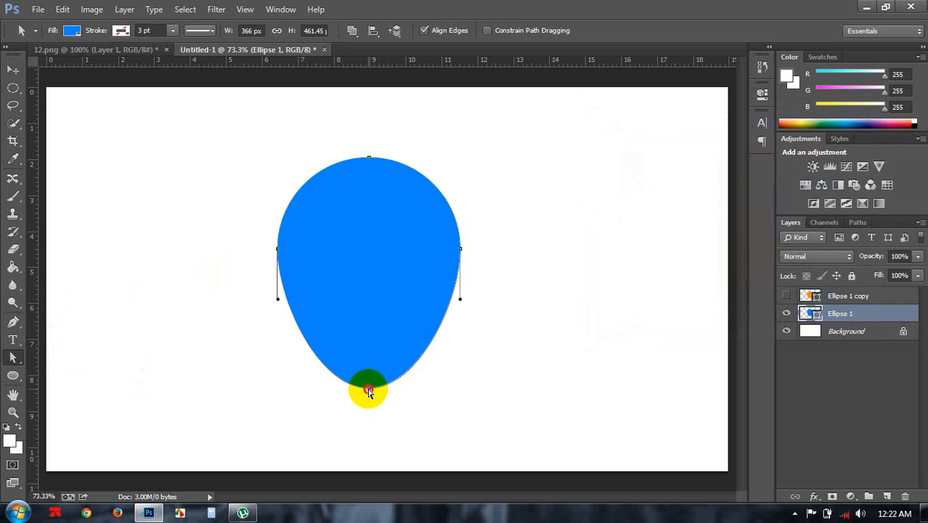
left_click_drag(369, 391, 365, 216)
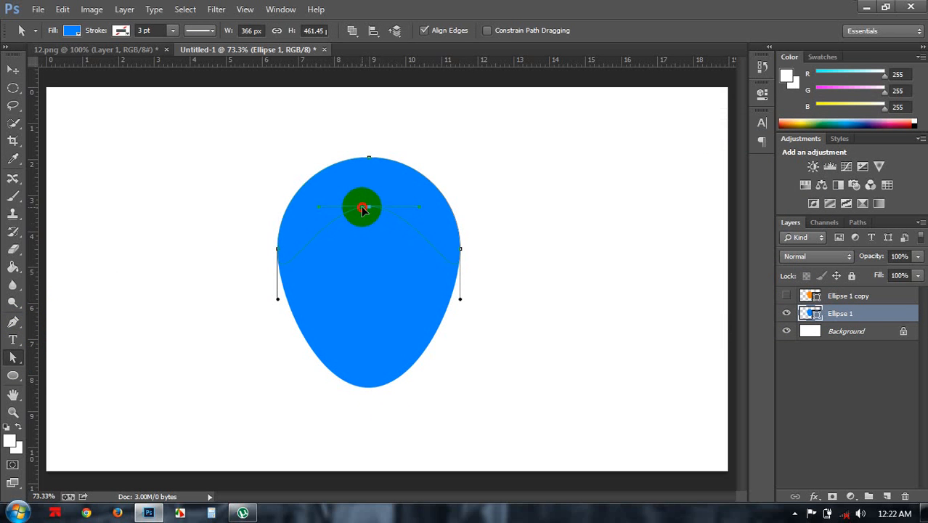
left_click_drag(362, 207, 363, 206)
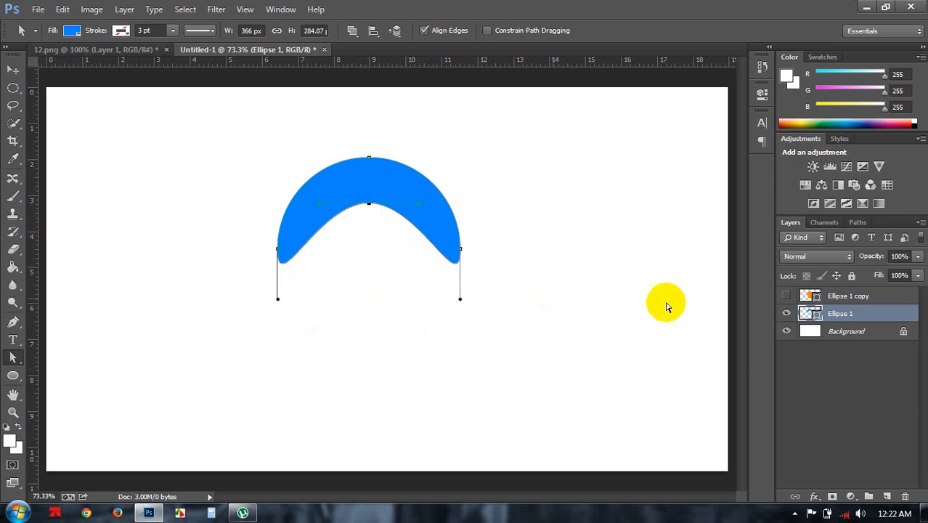
left_click_drag(239, 127, 508, 326)
Show the orange egg and pull its top anchor point down inside the shape, forming a curved cup about 380 px high
left_click(854, 296)
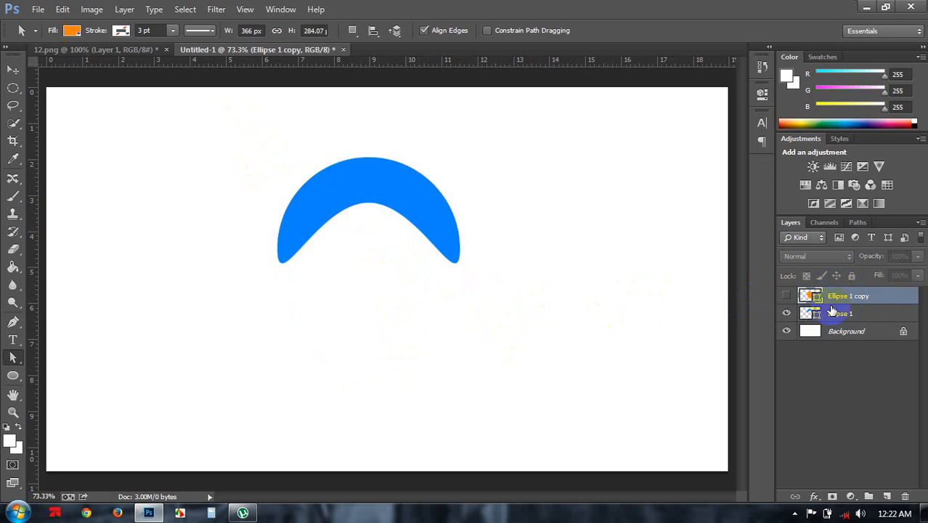
left_click(786, 296)
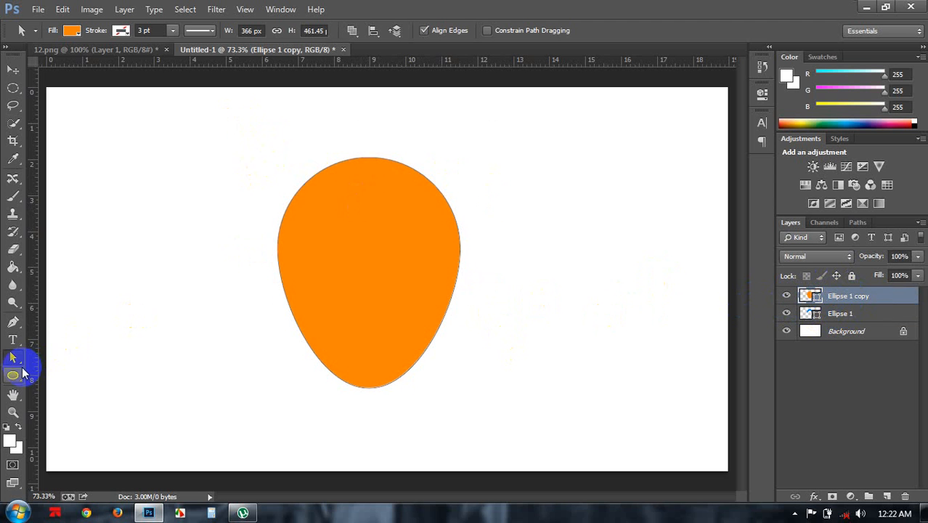
left_click(381, 388)
left_click(377, 387)
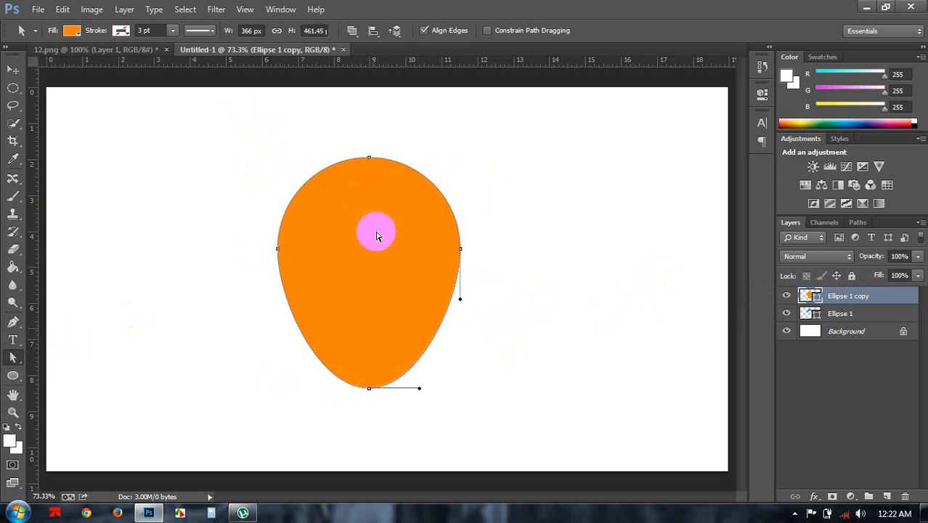
left_click(366, 151)
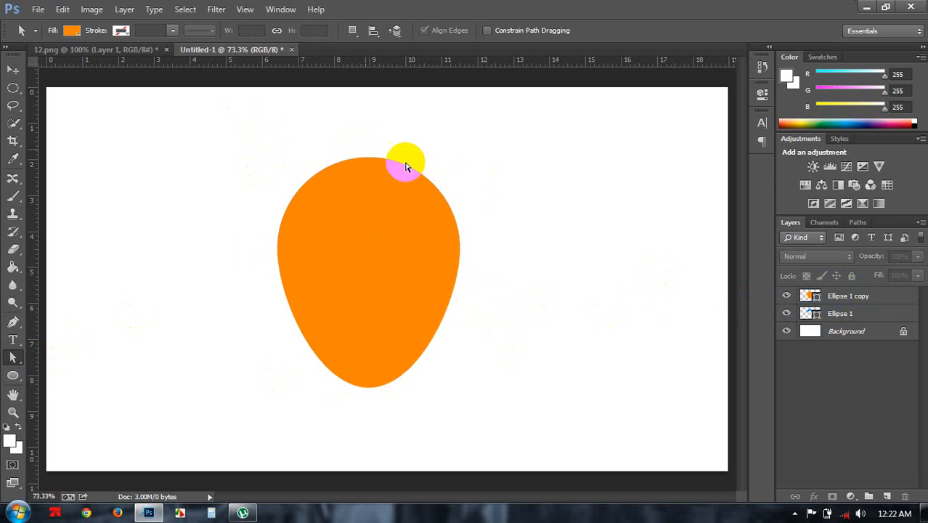
left_click(787, 313)
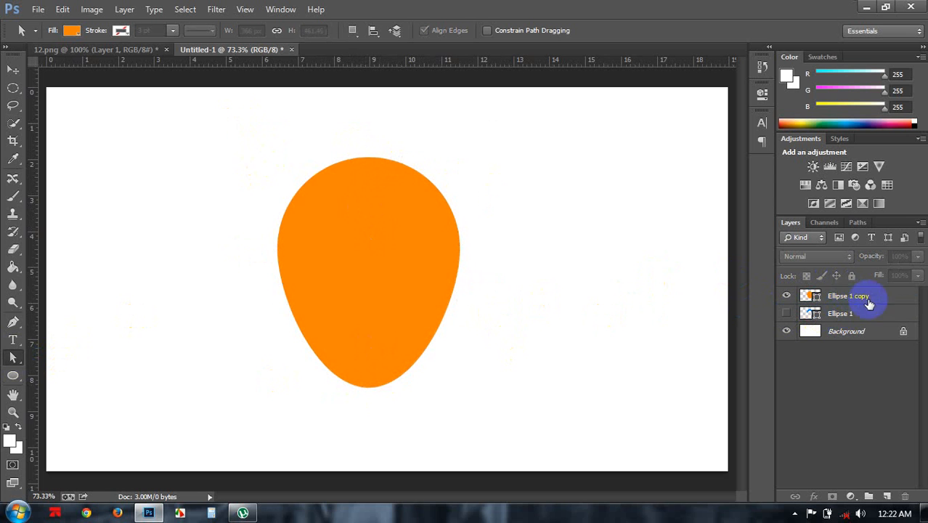
left_click(861, 296)
left_click_drag(352, 147, 377, 175)
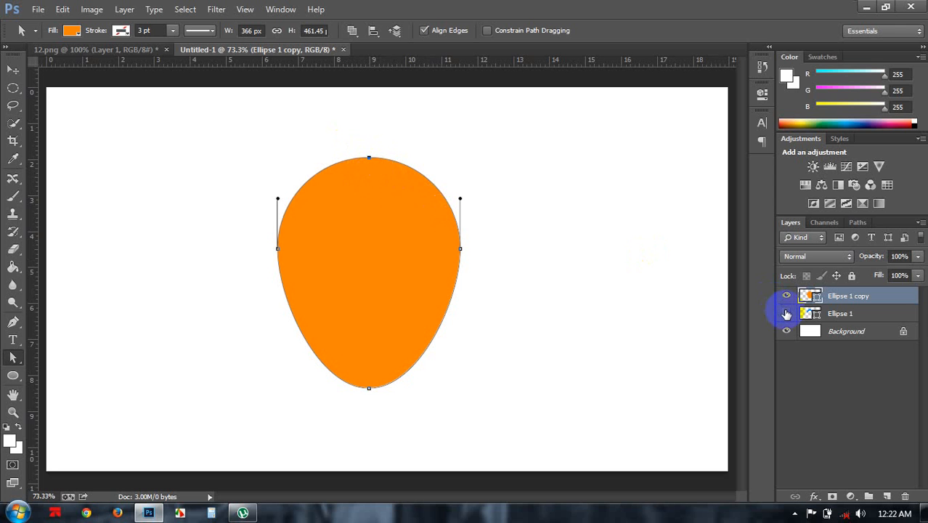
left_click(787, 314)
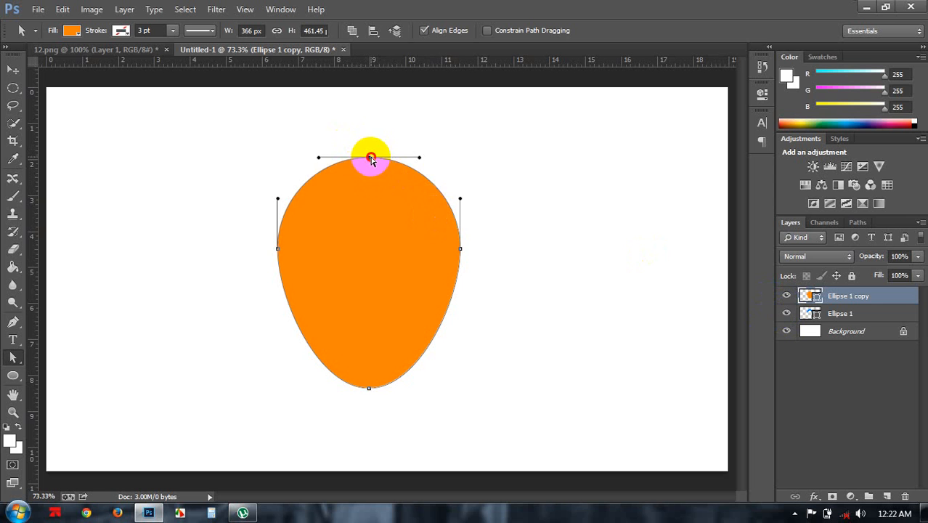
left_click_drag(370, 159, 373, 270)
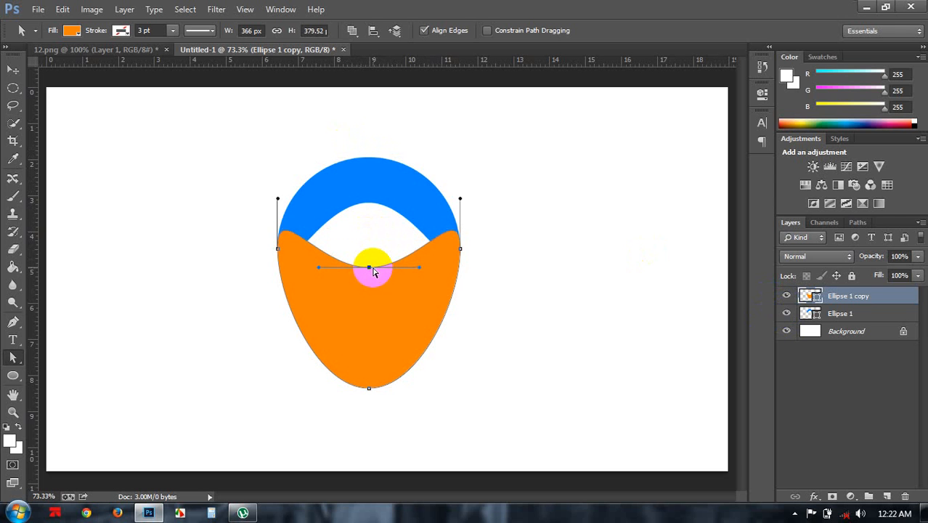
left_click_drag(369, 270, 370, 273)
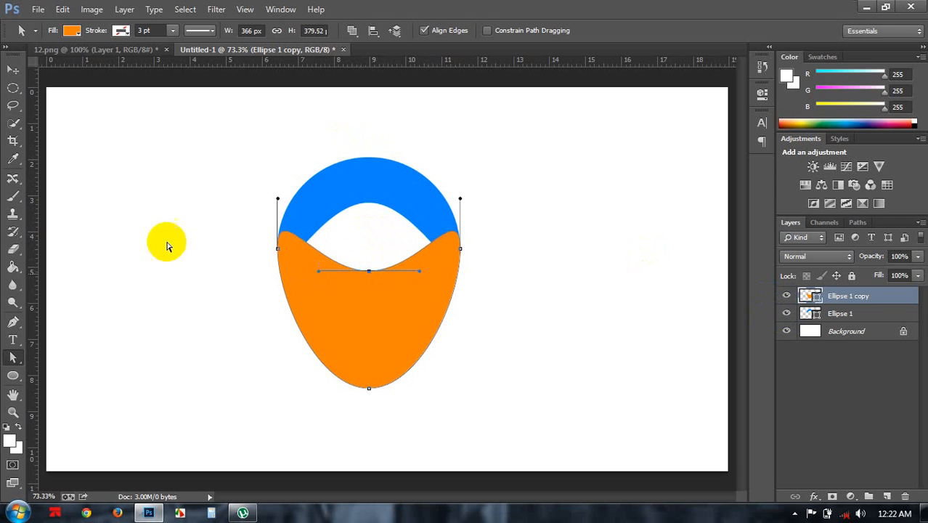
Select both egg halves together and examine how their outlines overlap at the side tips
left_click(13, 69)
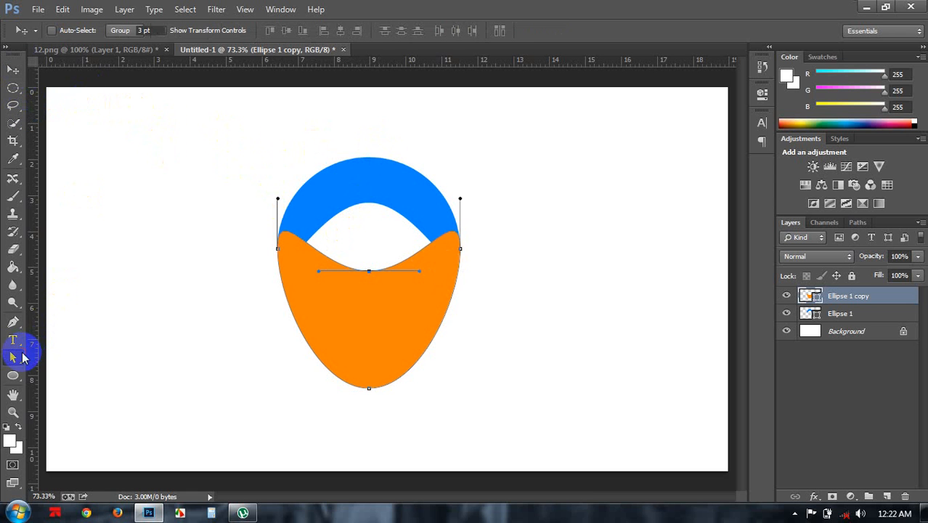
left_click(13, 357)
left_click_drag(210, 151, 523, 463)
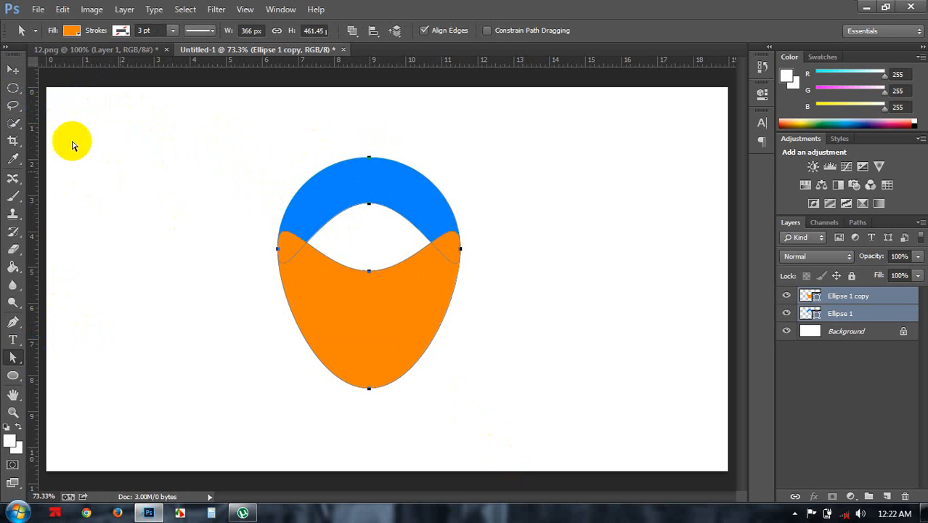
left_click(13, 69)
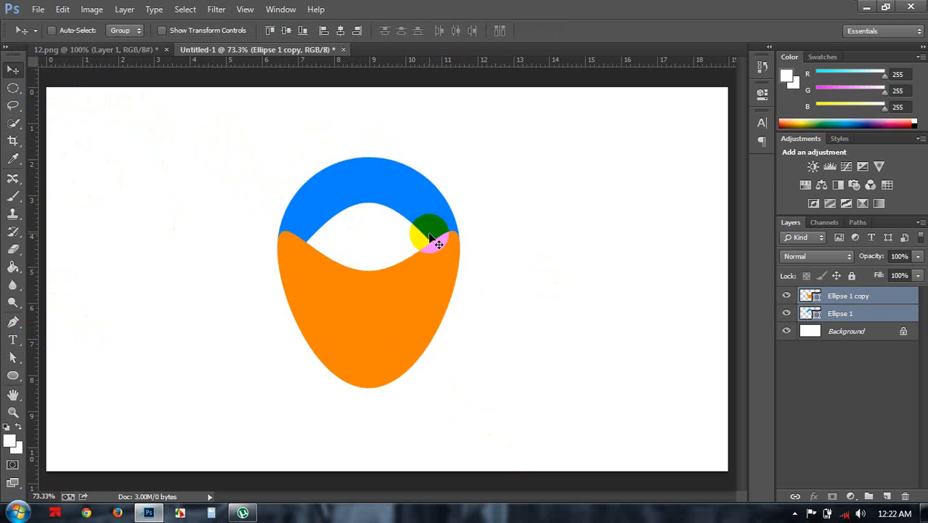
key("ctrl+plus")
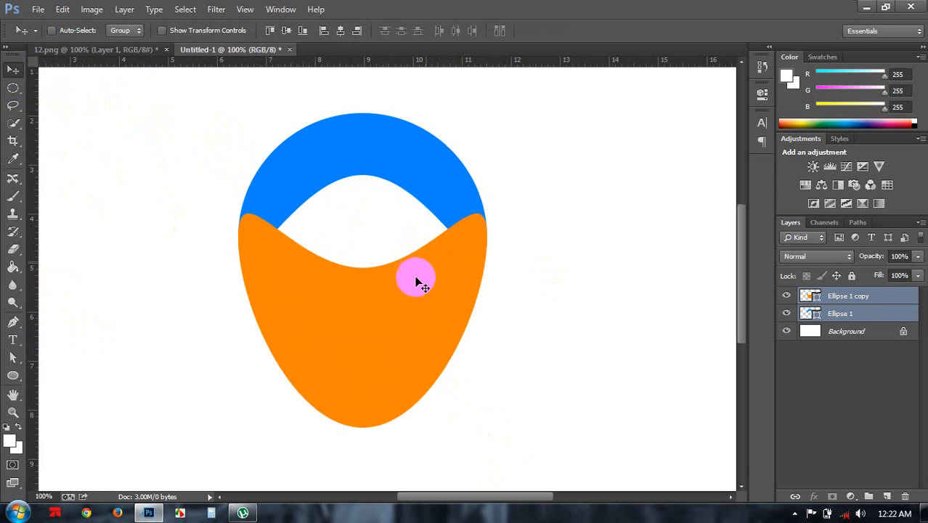
Add a linear Gradient Overlay at 90° to the blue half, using the dark-to-transparent gradient preset
left_click(876, 298)
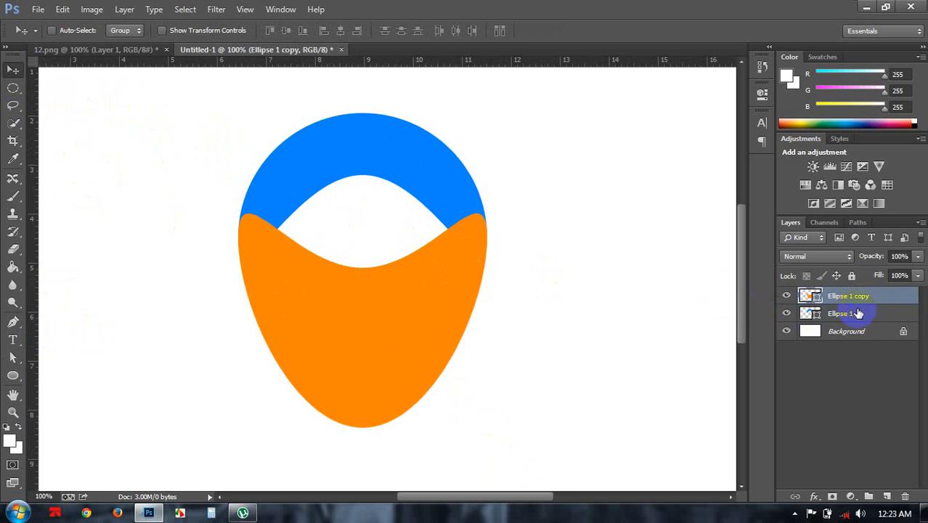
left_click(868, 313)
double_click(877, 320)
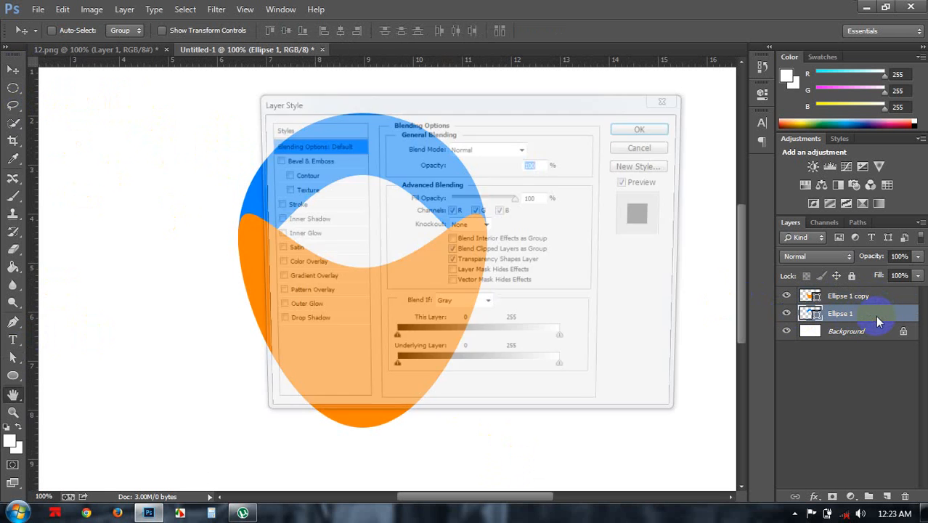
left_click_drag(509, 104, 789, 58)
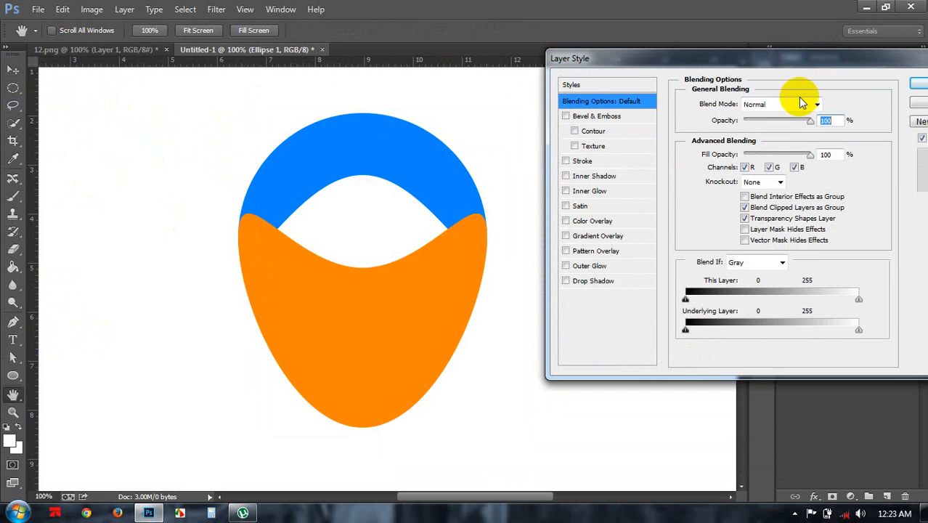
left_click(599, 235)
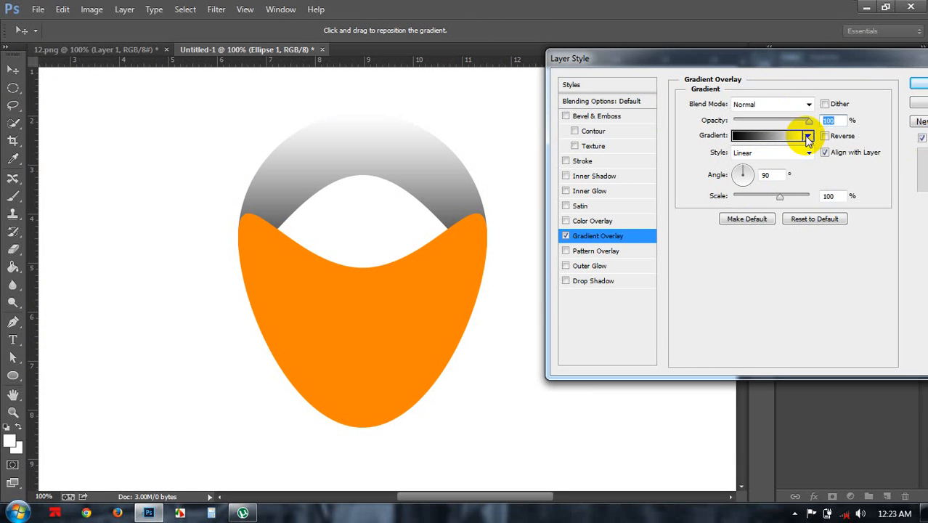
left_click(808, 138)
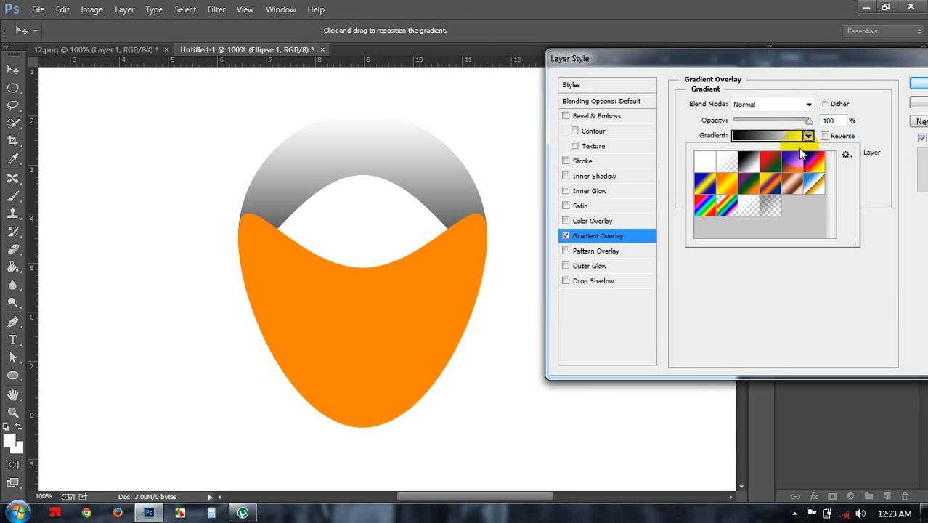
left_click(773, 210)
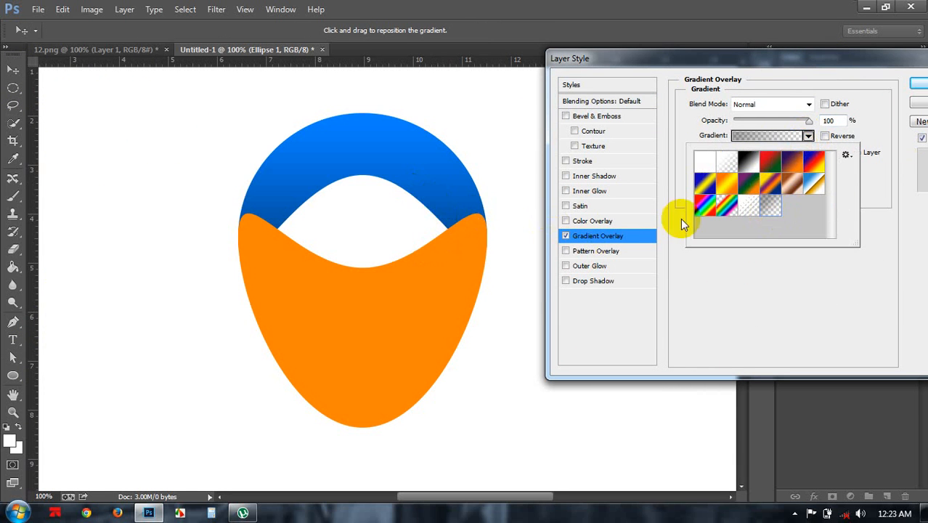
left_click(773, 84)
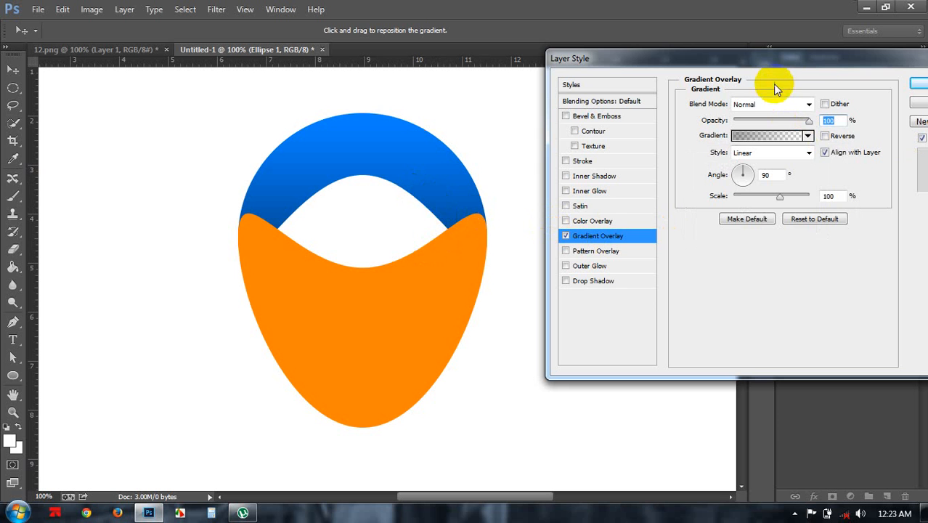
left_click(916, 84)
Add a reversed black-and-white Gradient Overlay to the orange half with the Reflected style and an angle of 0°
key("ctrl+j")
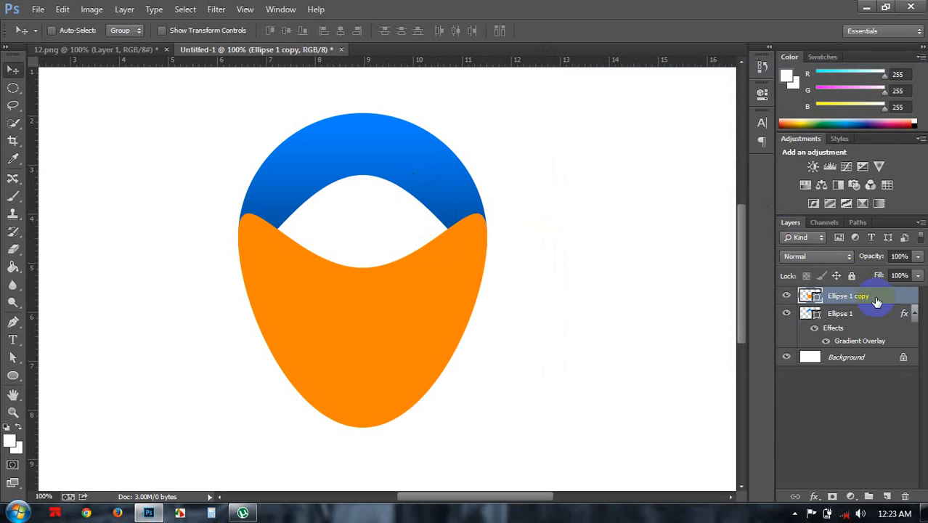
left_click(914, 313)
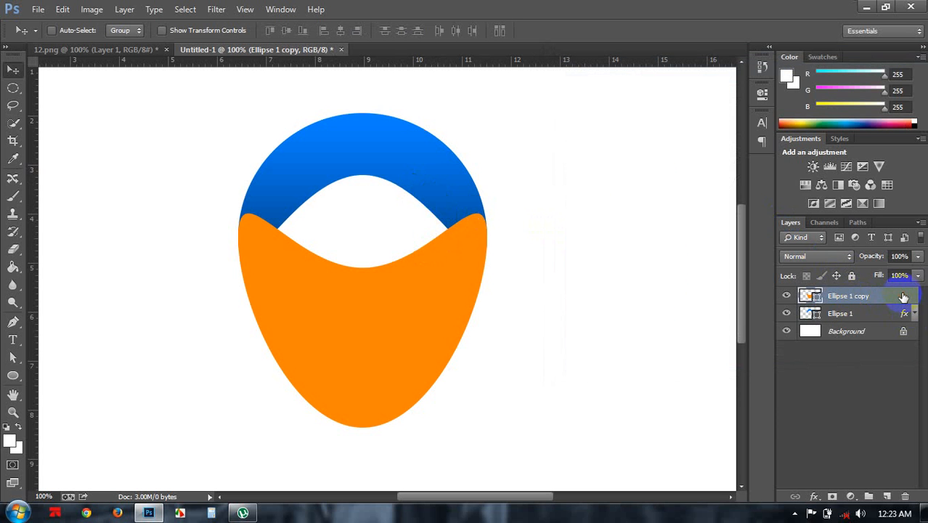
double_click(904, 297)
left_click(603, 236)
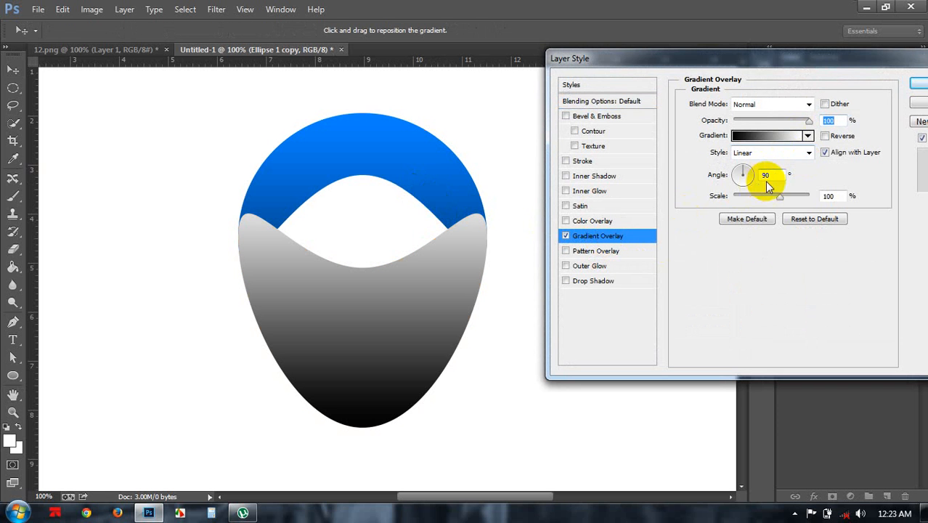
left_click(731, 171)
type("0")
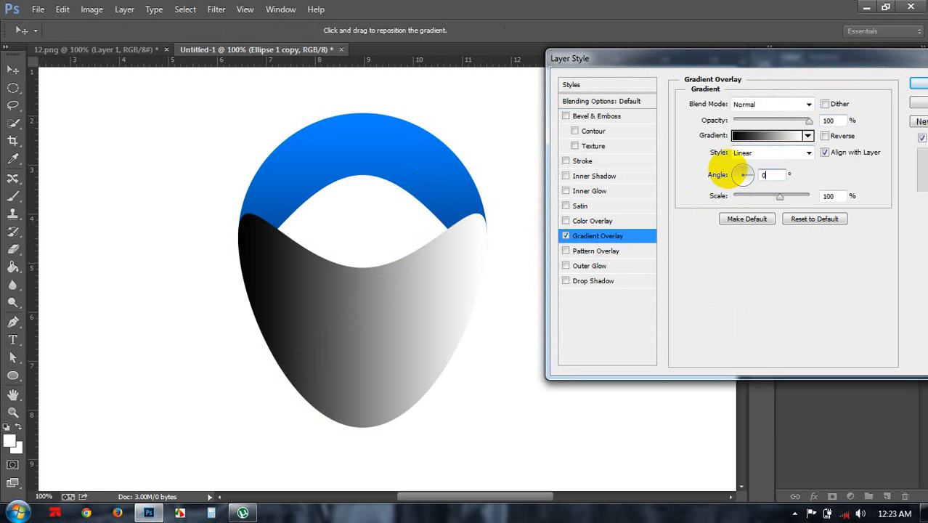
left_click(741, 152)
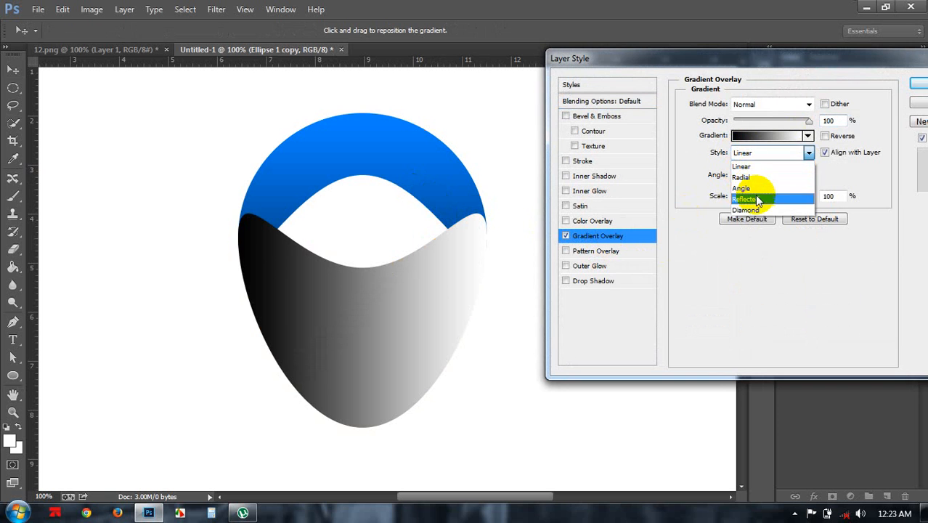
left_click(757, 199)
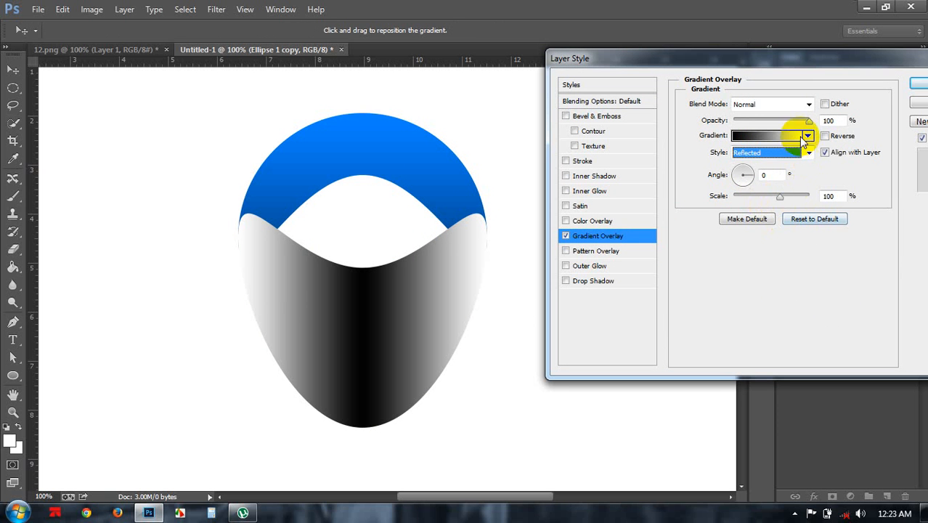
left_click(826, 137)
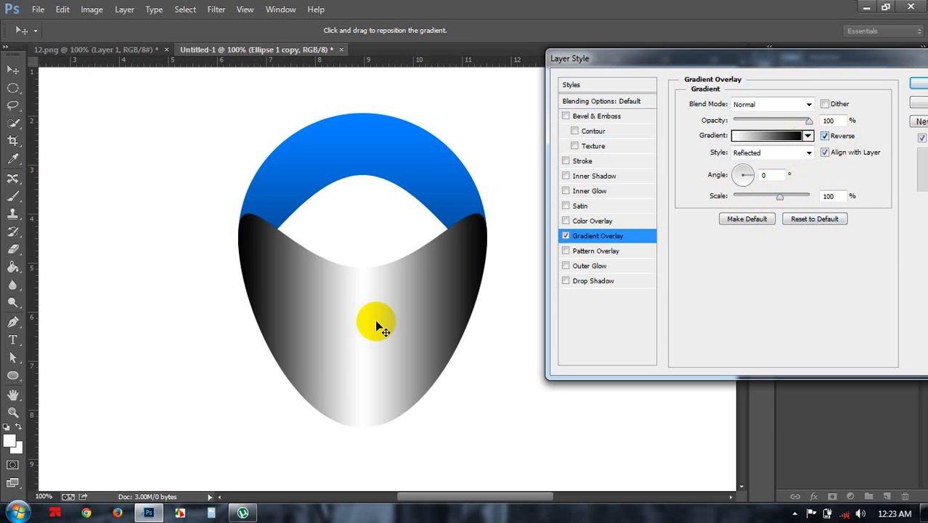
Set the orange half's gradient overlay to the Soft Light blend mode and apply the layer style
left_click(762, 107)
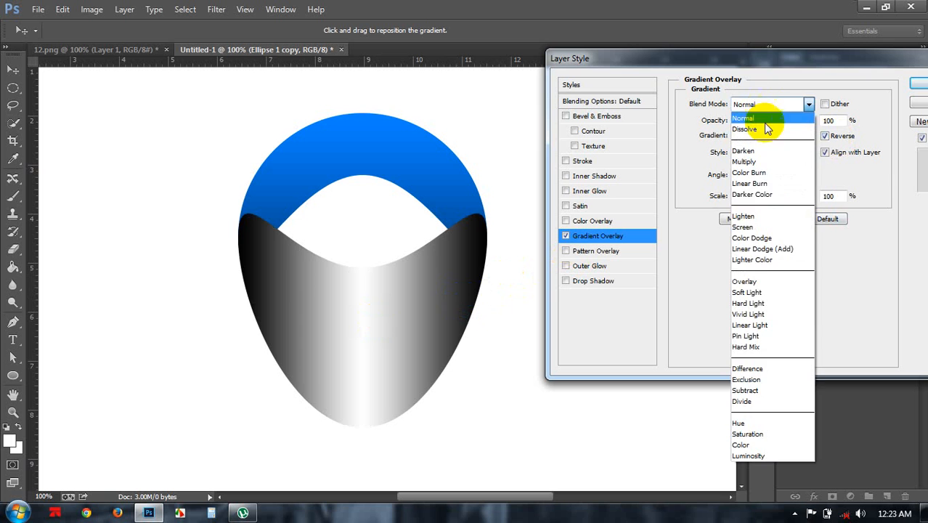
left_click(759, 294)
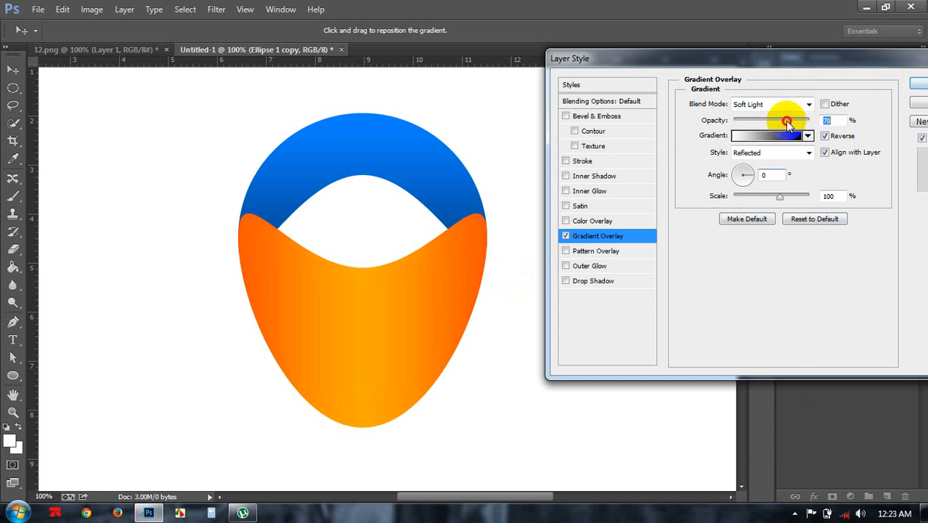
left_click(916, 84)
left_click(914, 296)
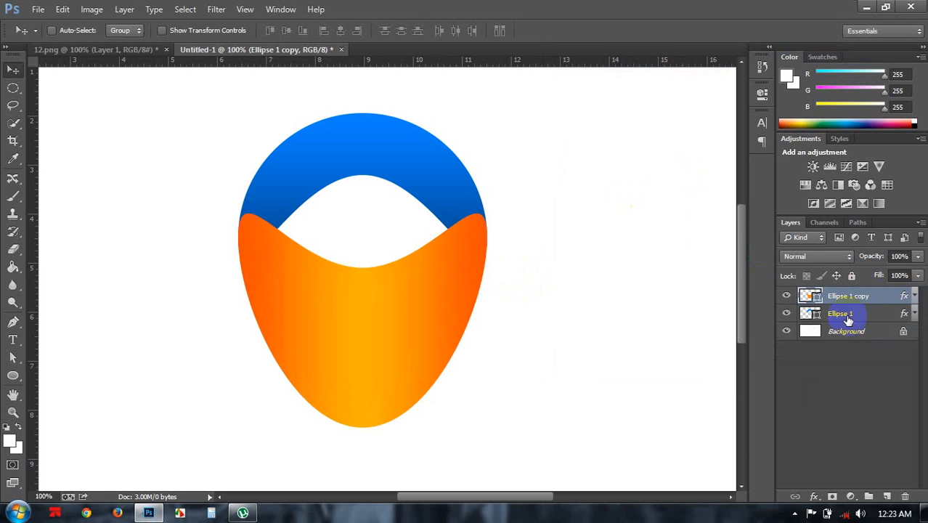
Create a new layer directly above the blue half and load the blue shape's outline as a selection
left_click(868, 313)
left_click(889, 496)
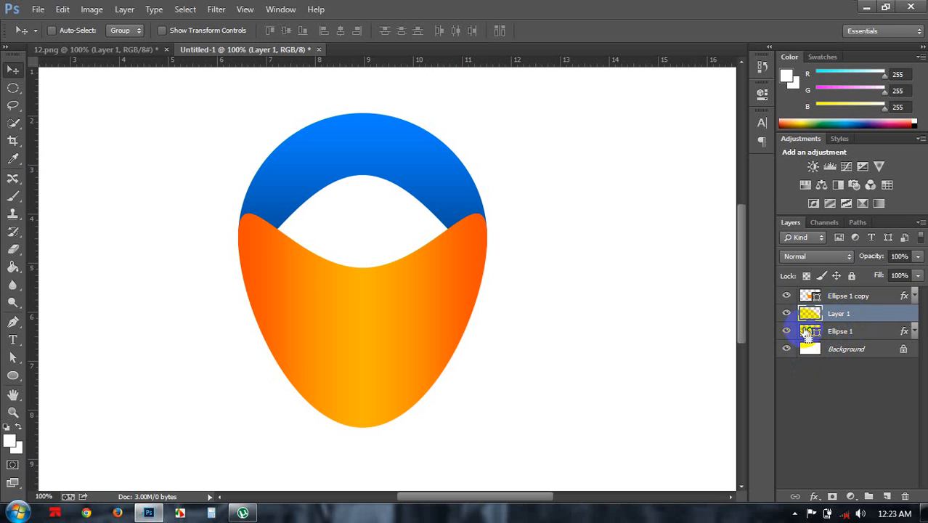
left_click(809, 332, "ctrl")
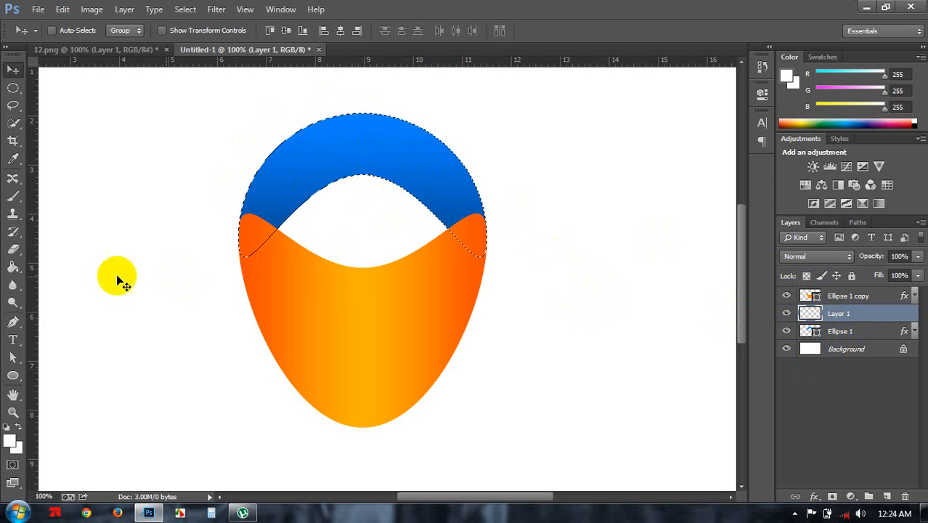
Set up the Brush tool with a soft round tip of 296 px and black as the foreground colour
left_click(13, 196)
left_click(19, 430)
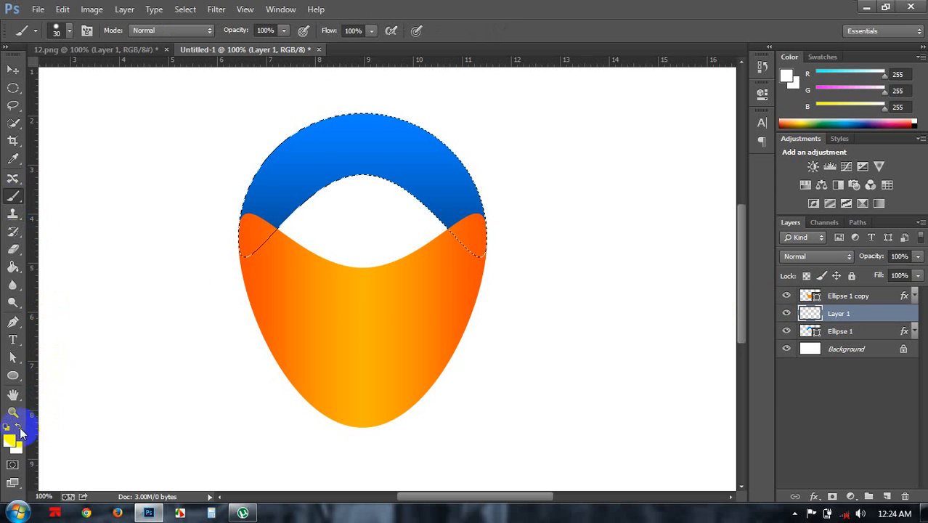
left_click(8, 426)
right_click(212, 244)
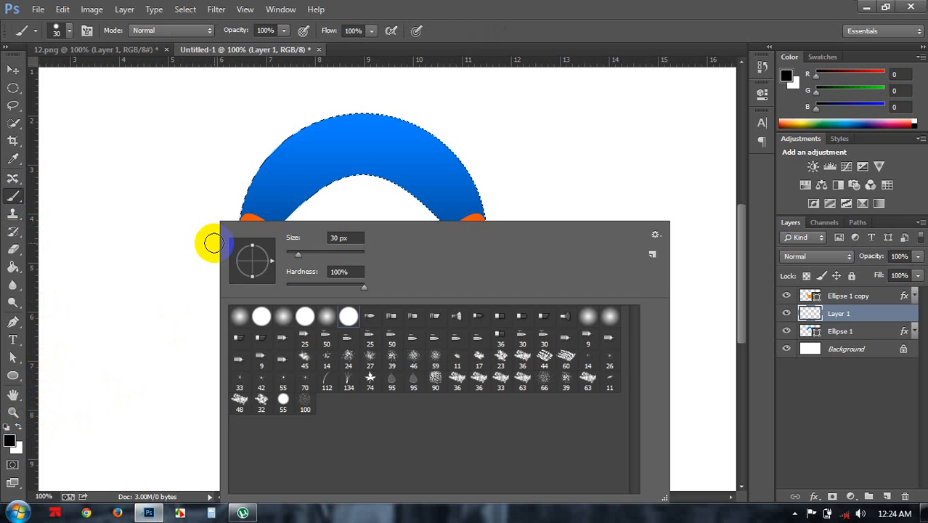
left_click(326, 314)
left_click_drag(322, 253, 345, 292)
left_click(505, 20)
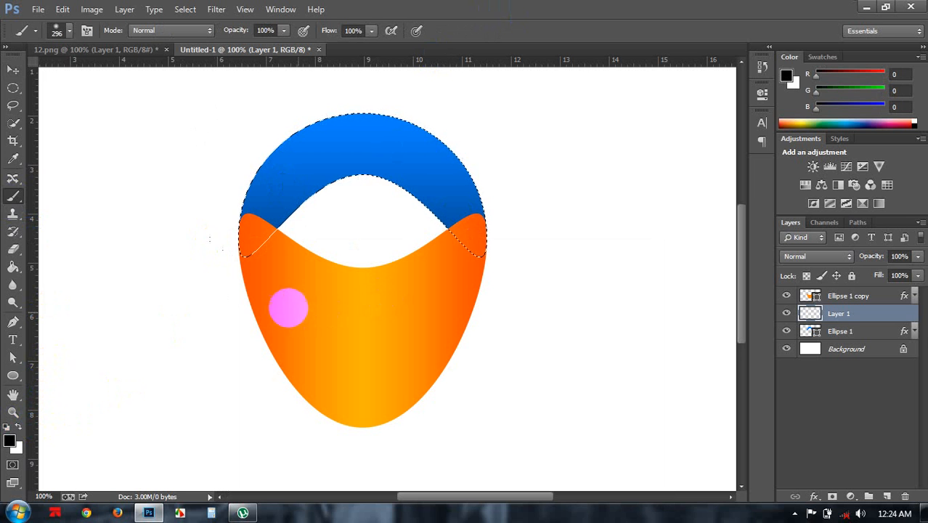
Brush a soft black shadow onto the lower ends of the blue half, deselect, and reduce the shadow layer's opacity to 76%
mouse_move(262, 290)
left_mouse_down()
mouse_move(207, 274)
mouse_move(257, 299)
mouse_move(450, 302)
mouse_move(472, 274)
mouse_move(493, 296)
mouse_move(488, 307)
left_mouse_up()
left_click(13, 70)
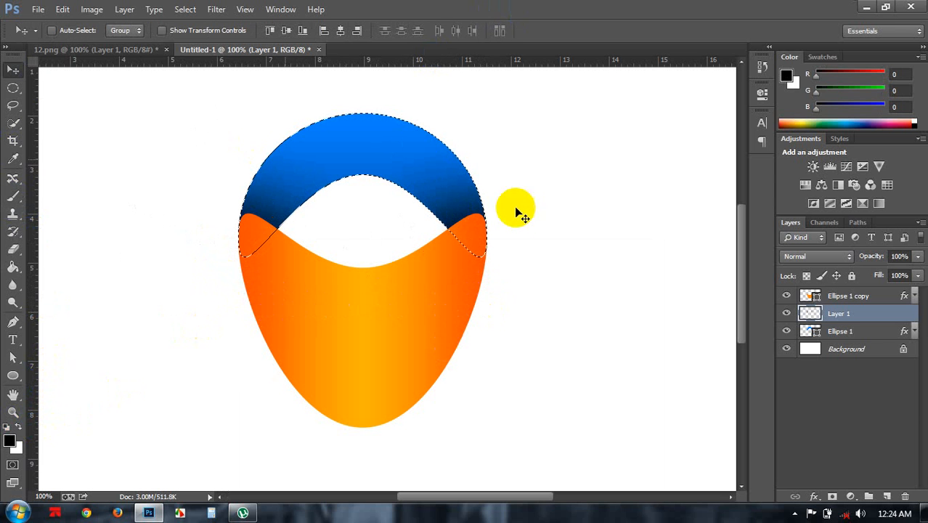
key("ctrl+d")
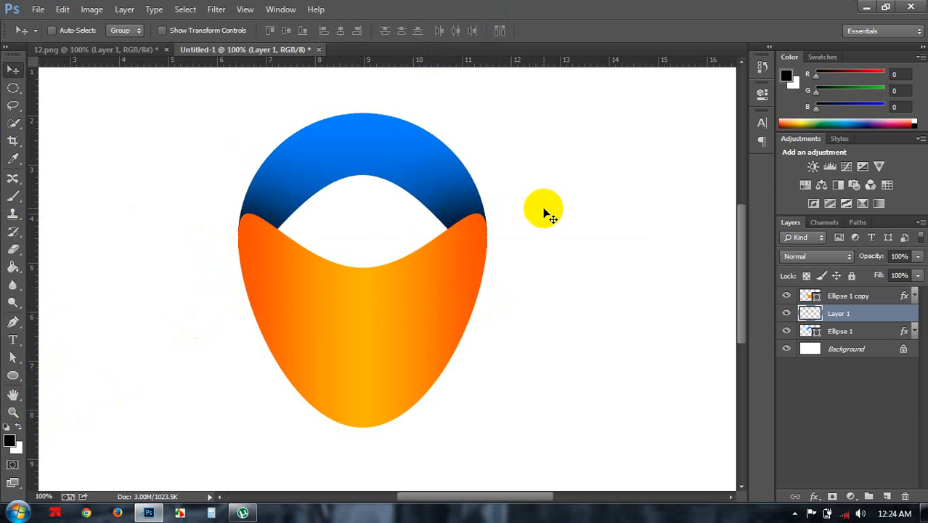
key("ctrl+minus")
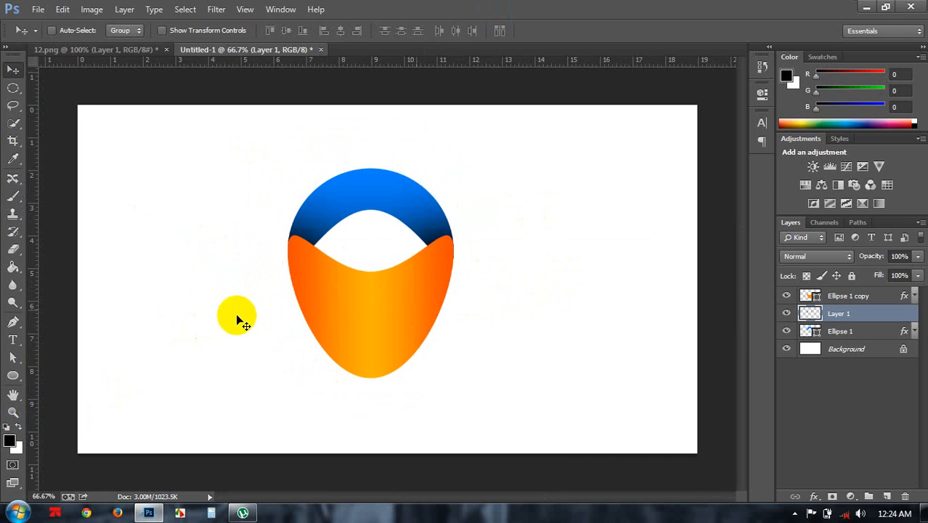
left_click_drag(873, 257, 861, 255)
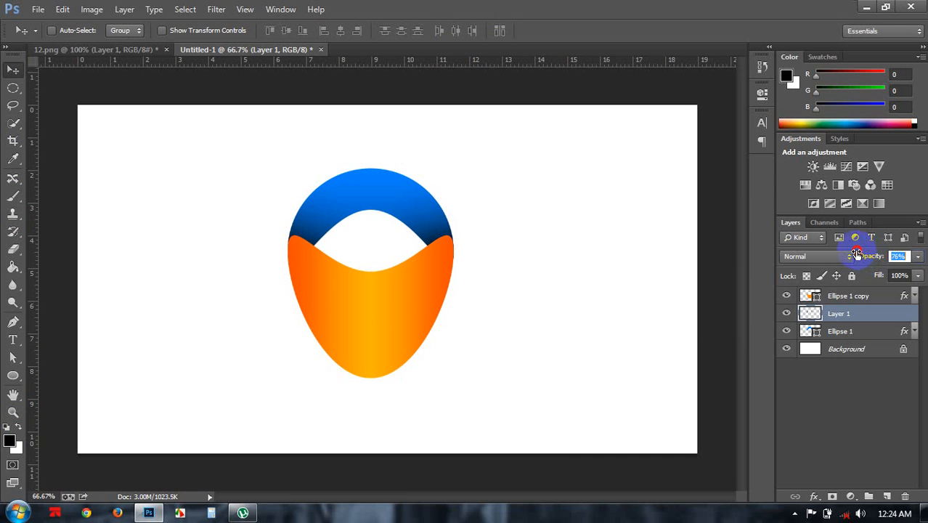
Group both egg halves and the shadow layer, and rename the group as Sambol
left_click(13, 339)
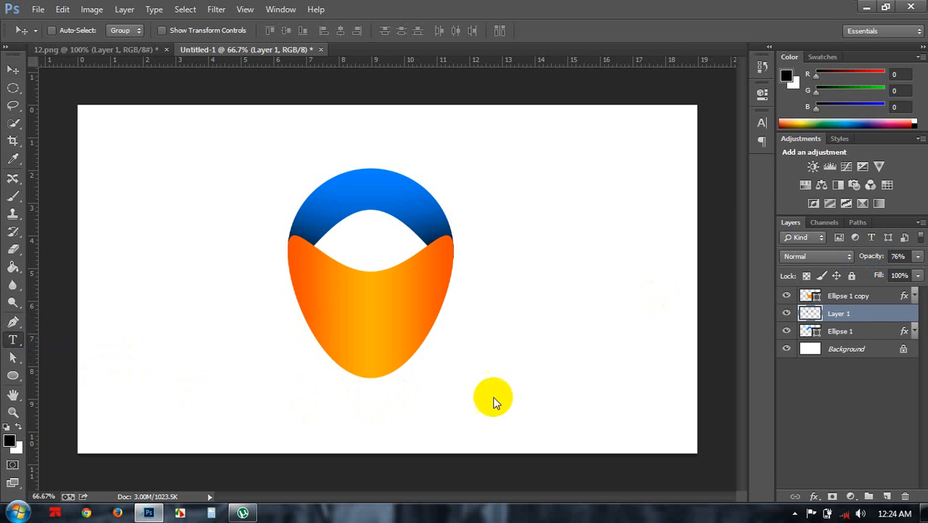
left_click(835, 297)
left_click(845, 331, "shift")
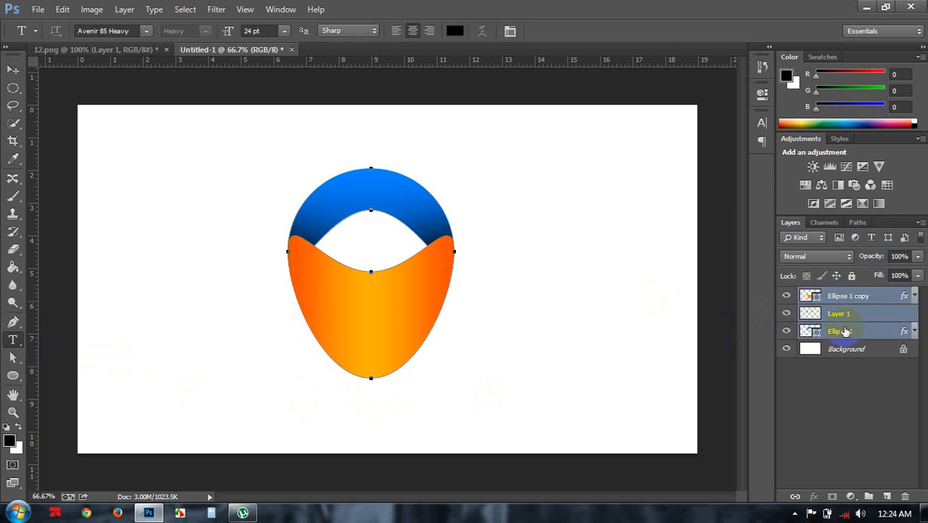
key("ctrl+g")
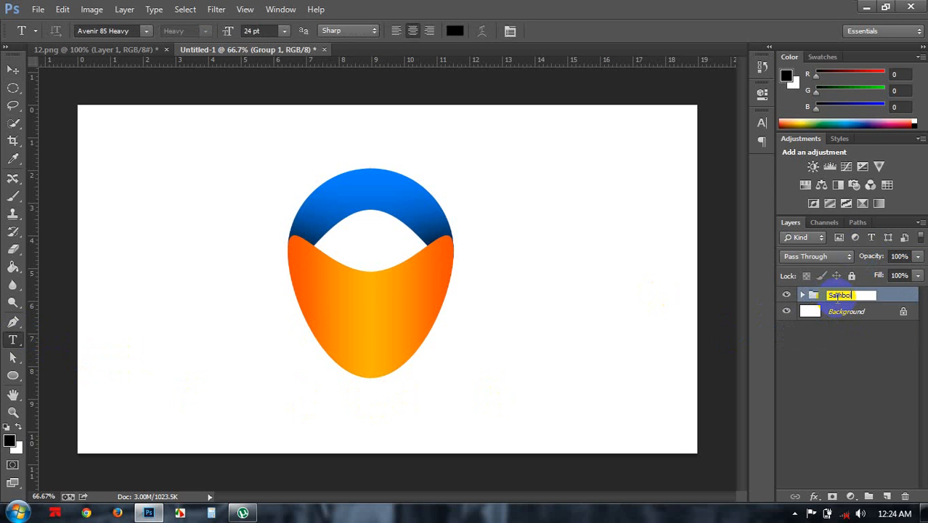
left_click(892, 298)
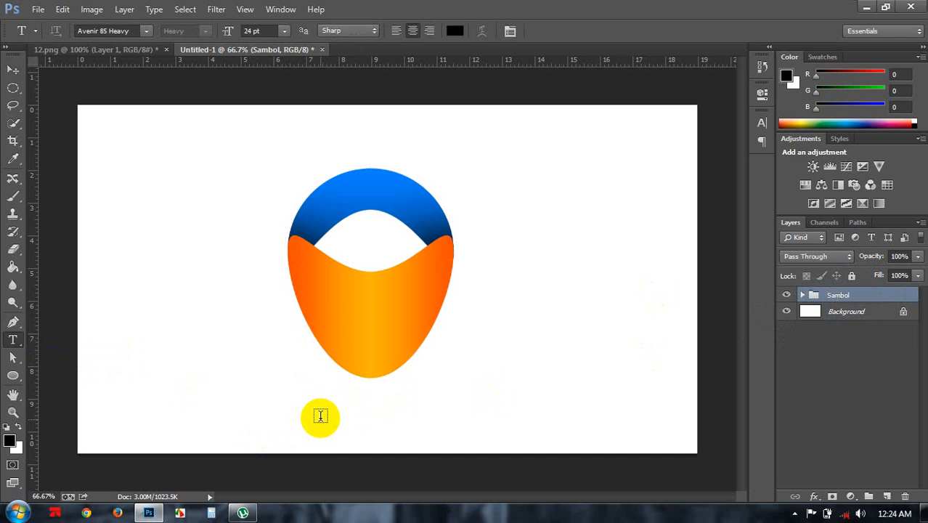
Add the text "EGG PRODUCTION" beneath the egg and set its font size to 36 pt
left_click(321, 416)
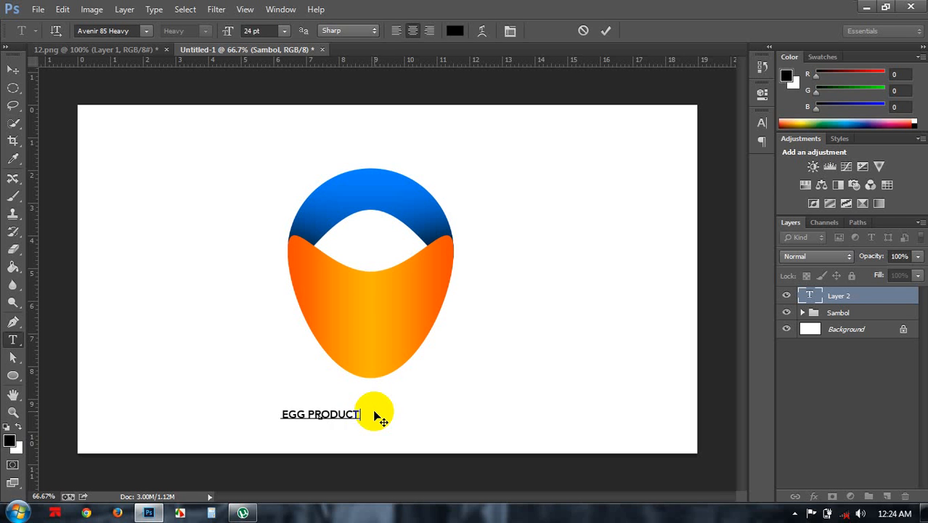
type("EGG PRODUCTION")
left_click_drag(428, 416, 473, 403)
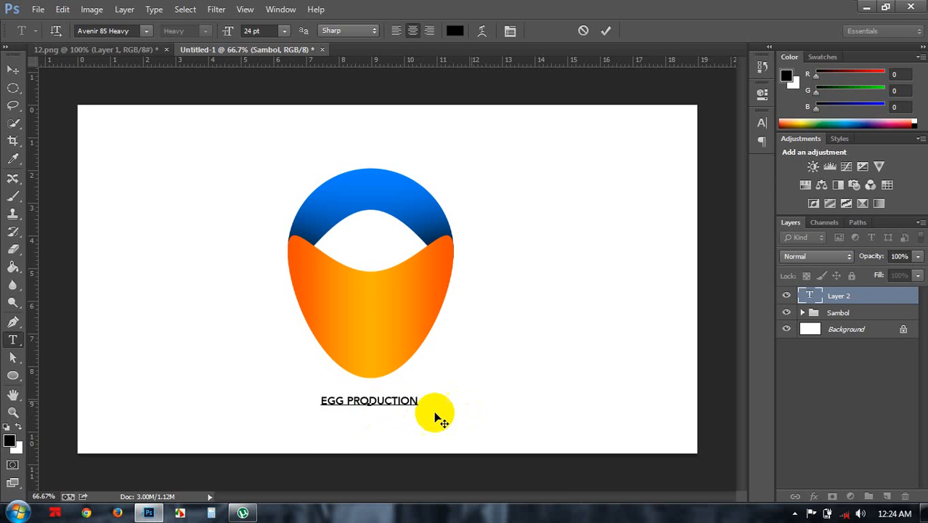
key("ctrl+a")
left_click(284, 30)
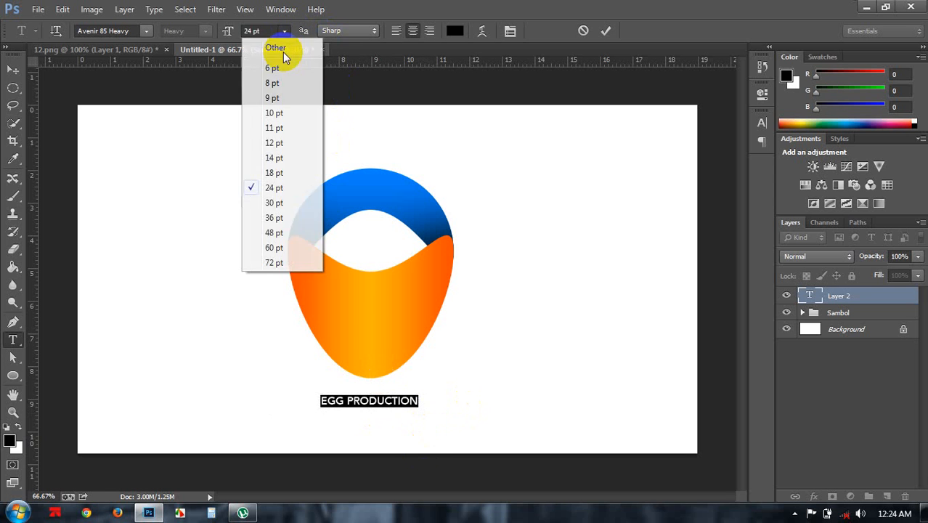
left_click(279, 220)
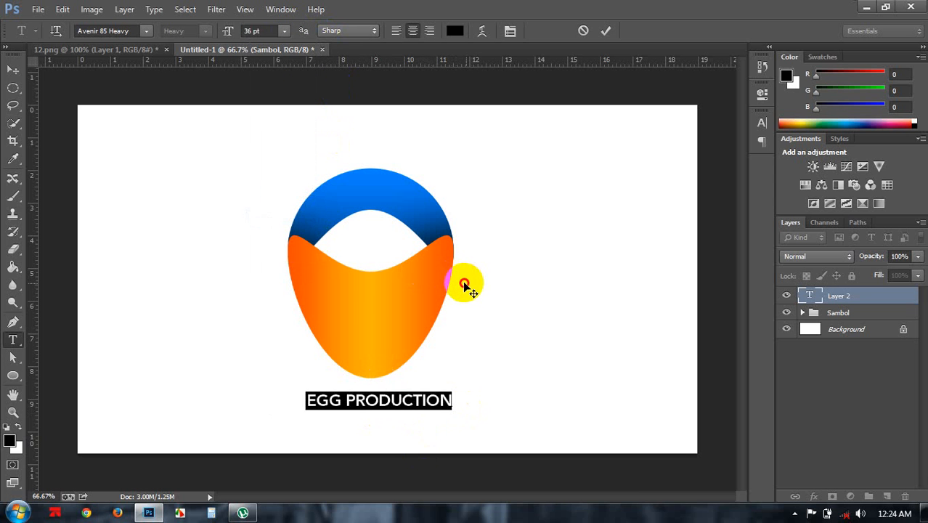
Move the text closer to the egg and colour the word EGG with blue 0081f9 sampled from the upper half
left_click(332, 398)
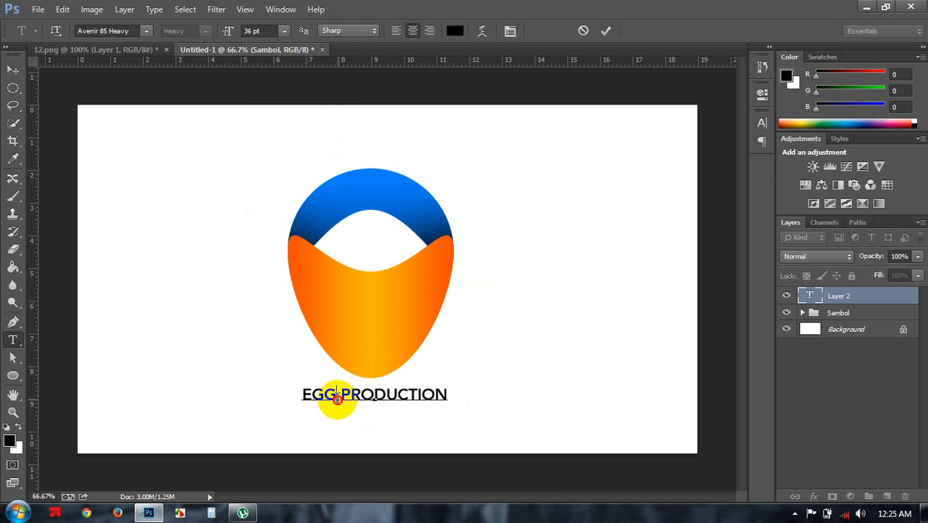
left_click_drag(337, 398, 274, 409)
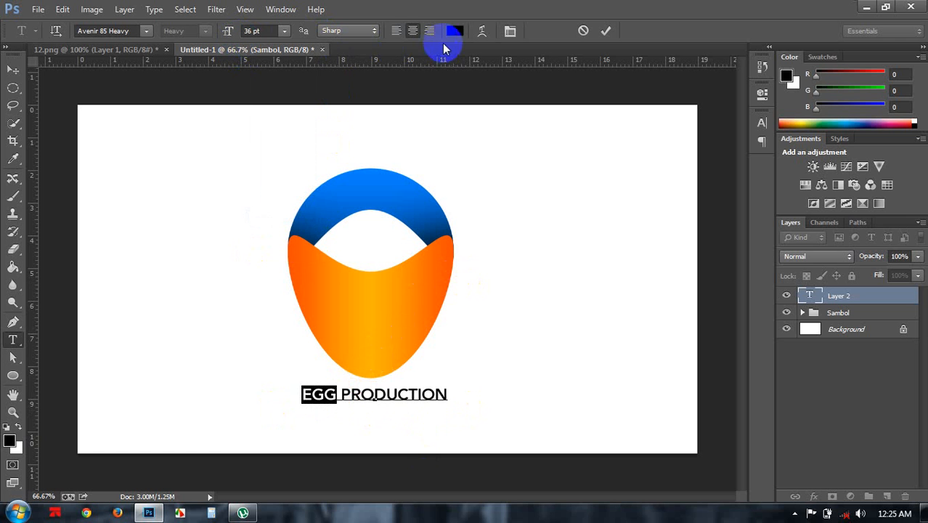
left_click(453, 30)
left_click(372, 174)
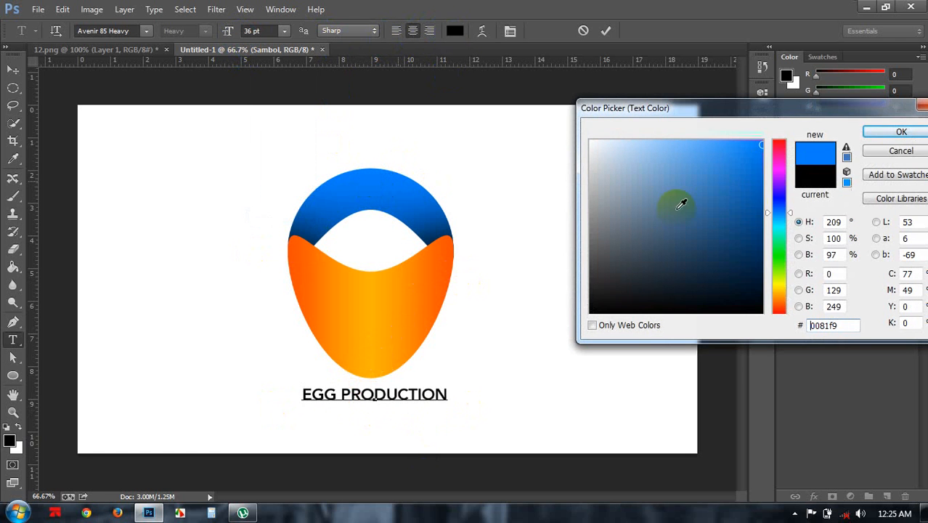
left_click(872, 132)
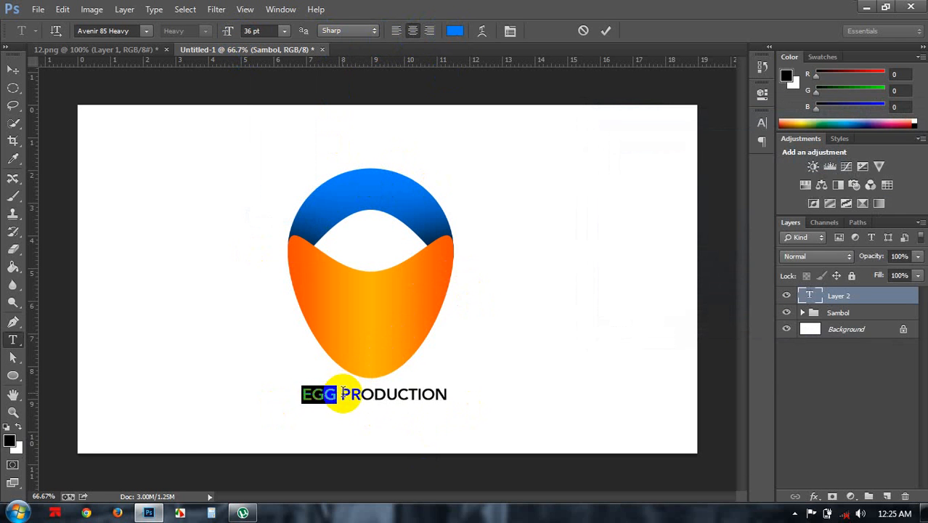
Colour the word PRODUCTION with orange ff8c00 sampled from the egg's lower half
left_click_drag(342, 393, 569, 387)
left_click(453, 31)
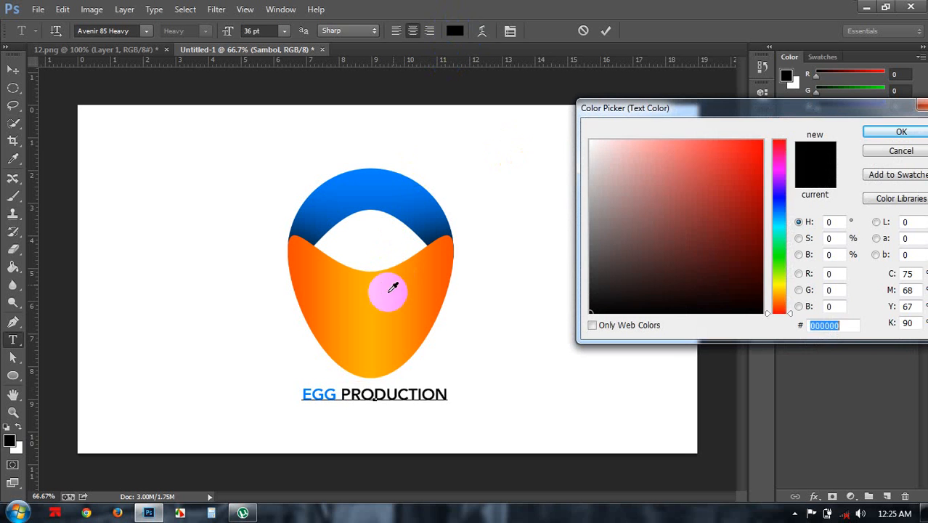
left_click(379, 300)
left_click(398, 294)
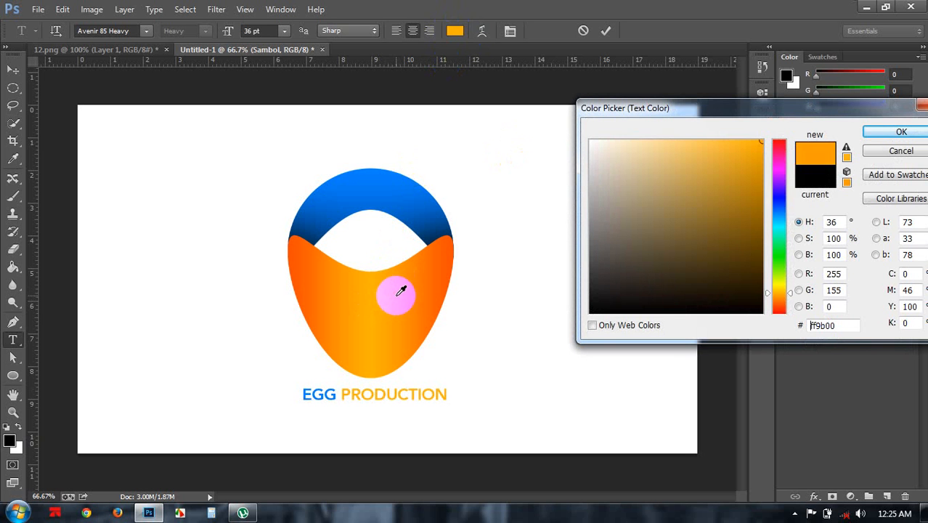
left_click(408, 298)
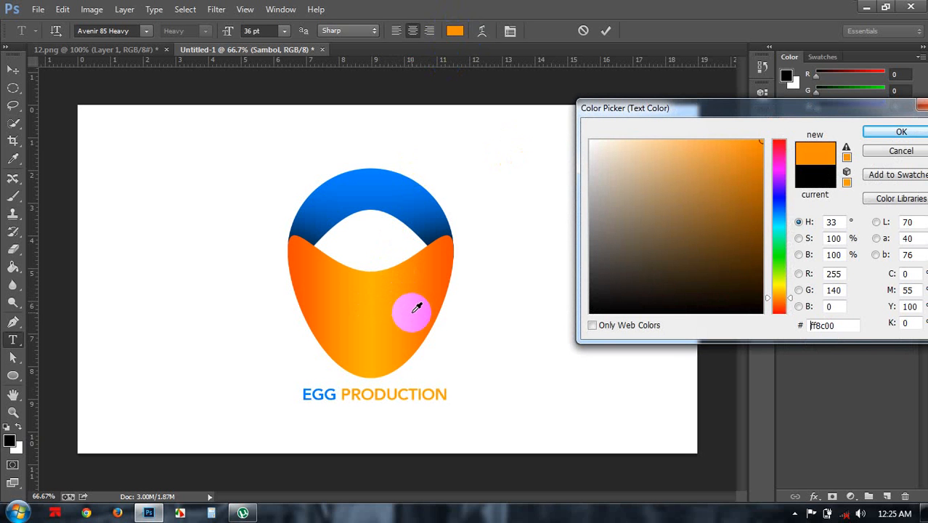
left_click(875, 132)
Commit the text and shift it slightly so it is centred beneath the egg
left_click(606, 30)
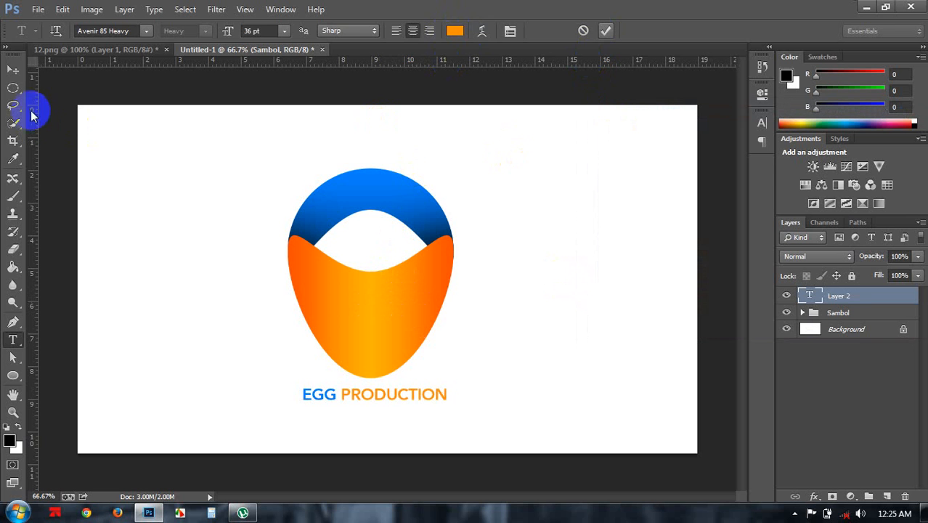
left_click(19, 73)
left_click_drag(445, 302, 449, 305)
Add a black-to-transparent Gradient Fill layer directly above the Background and set its style to Radial
left_click(855, 327)
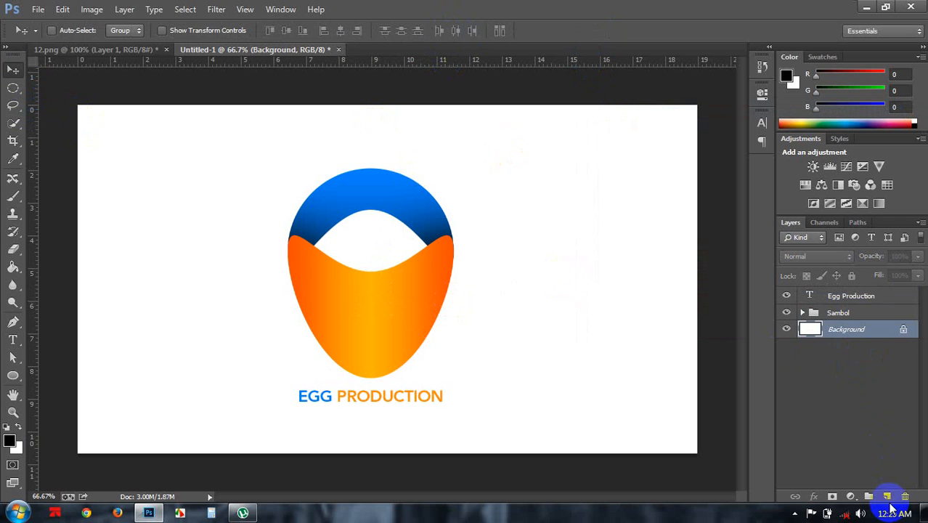
left_click(850, 496)
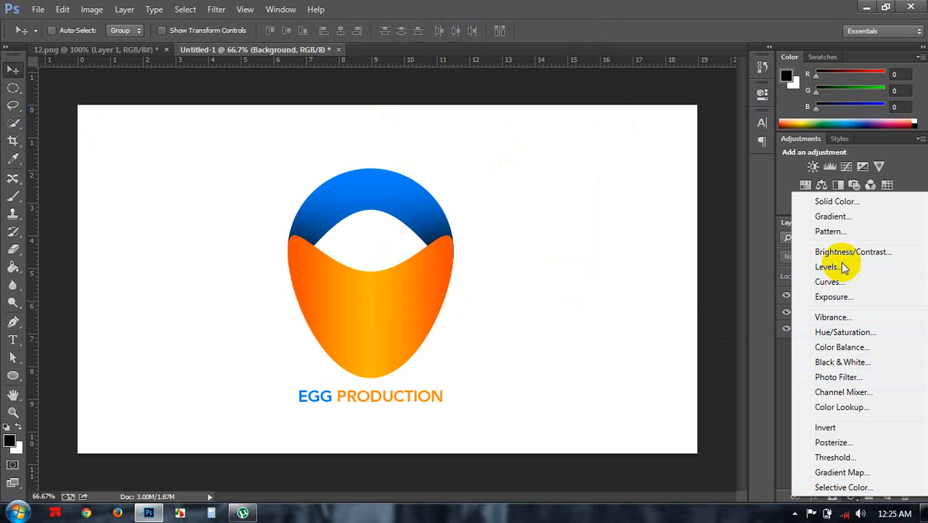
left_click(832, 217)
left_click(650, 153)
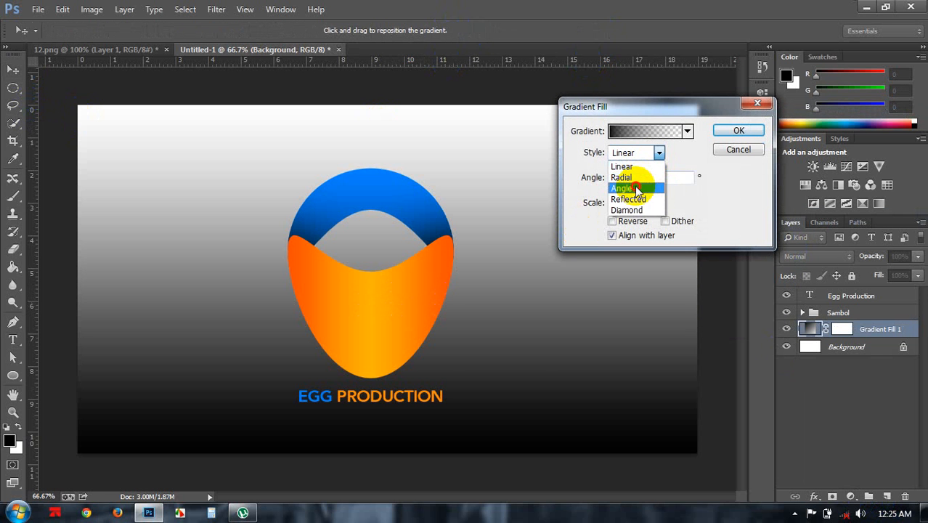
left_click(628, 200)
left_click(642, 154)
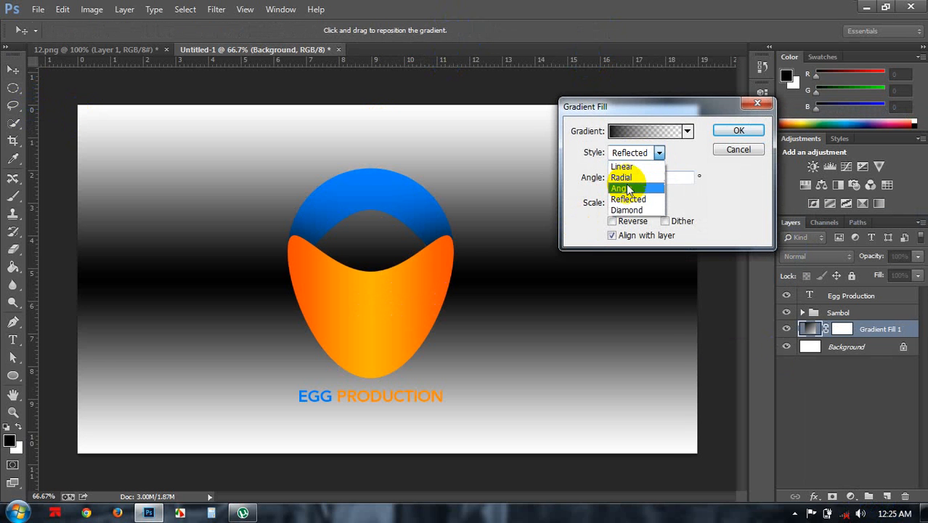
left_click(621, 178)
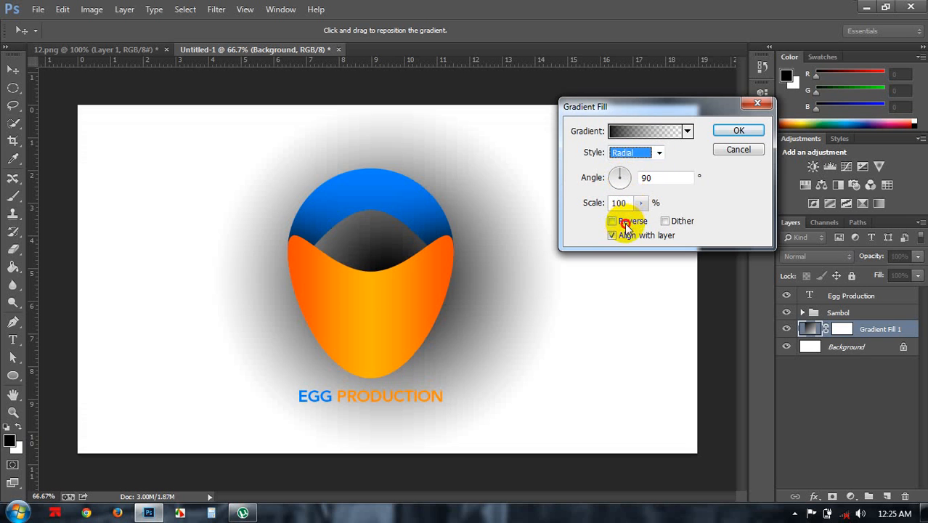
Reverse the radial gradient fill, set its scale to 397%, and apply it
left_click(624, 222)
left_click_drag(649, 220, 661, 221)
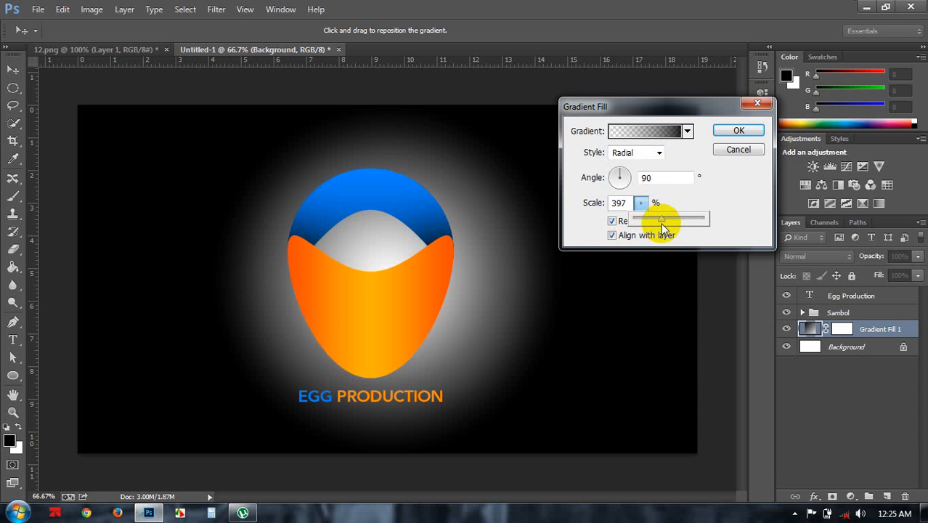
left_click(737, 131)
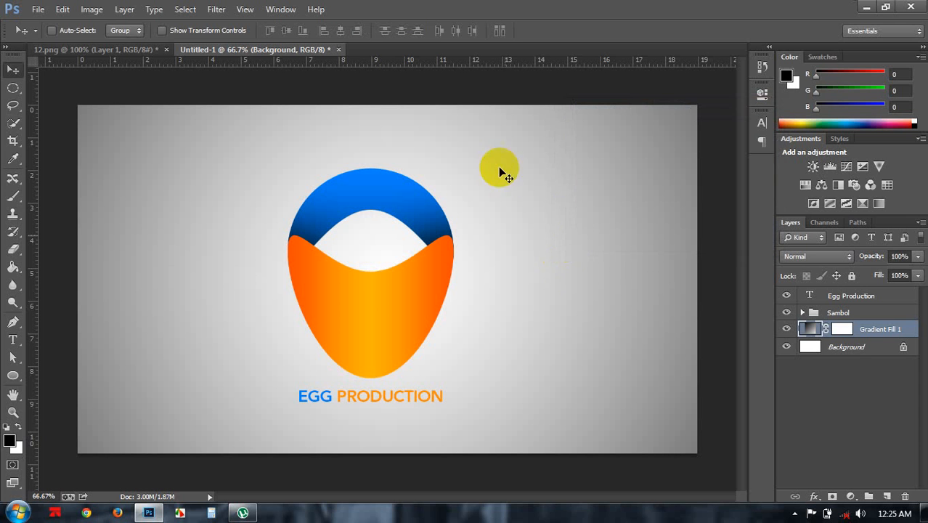
Group the Sambol group and the Egg Production text layer together
left_click(838, 313)
left_click(846, 296, "shift")
key("ctrl+g")
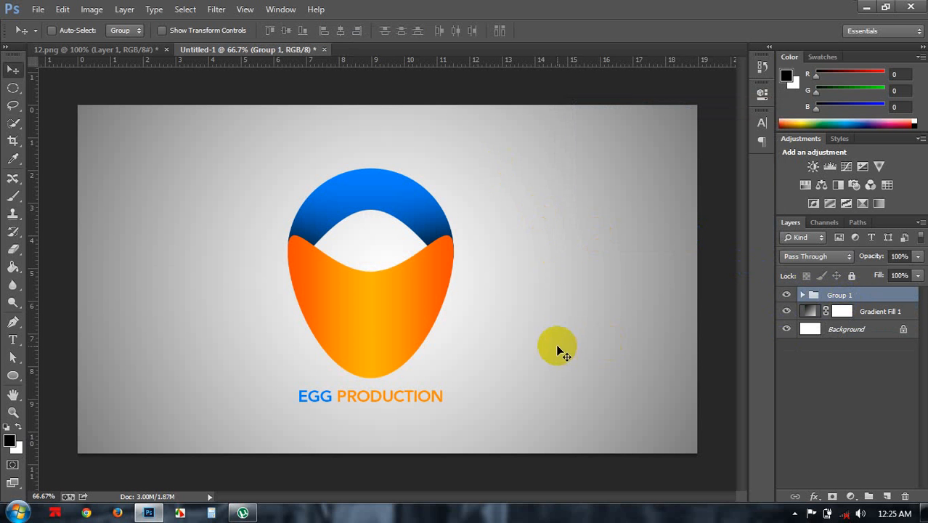
Centre the logo group horizontally and vertically on the whole canvas, then clear the selection
key("ctrl+a")
left_click(340, 30)
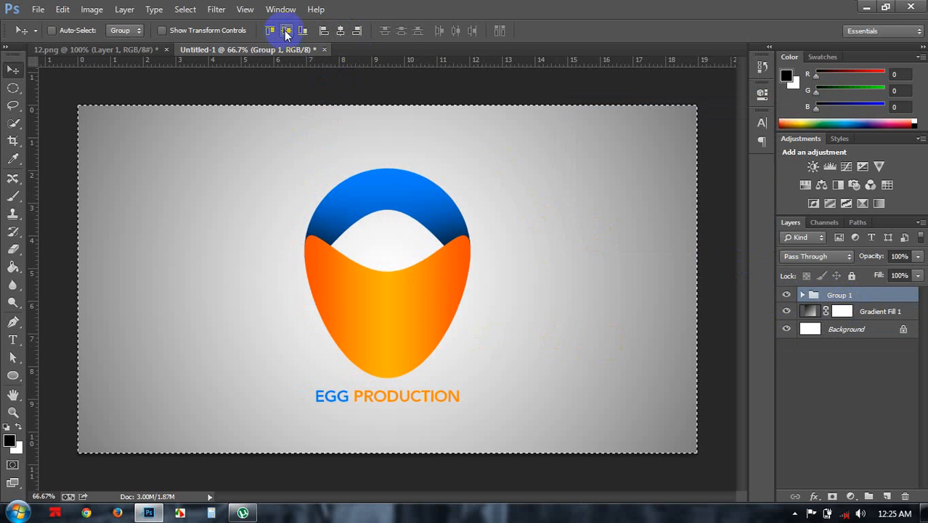
left_click(287, 31)
key("ctrl+d")
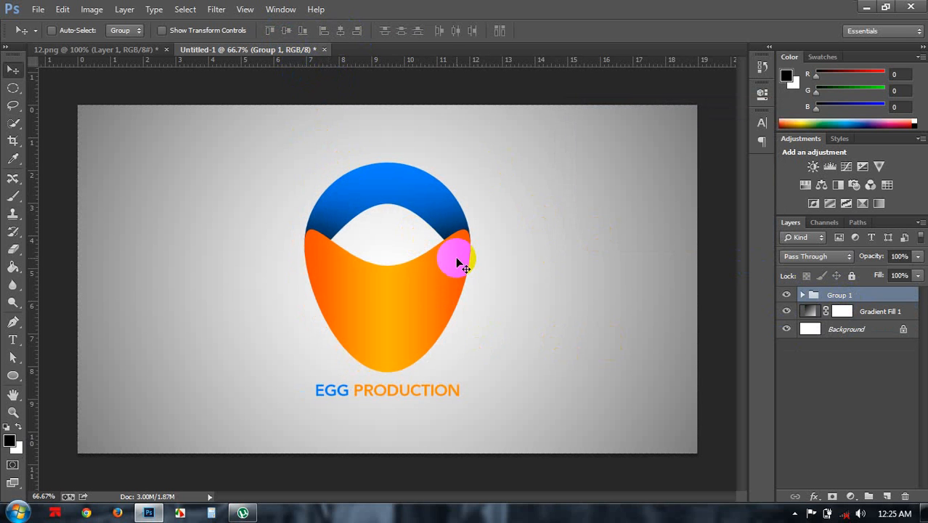
left_click(458, 263)
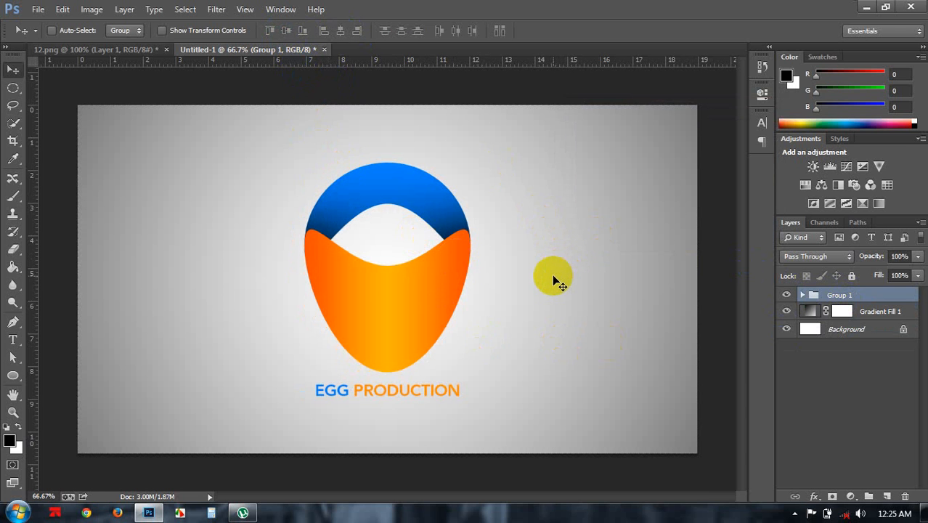